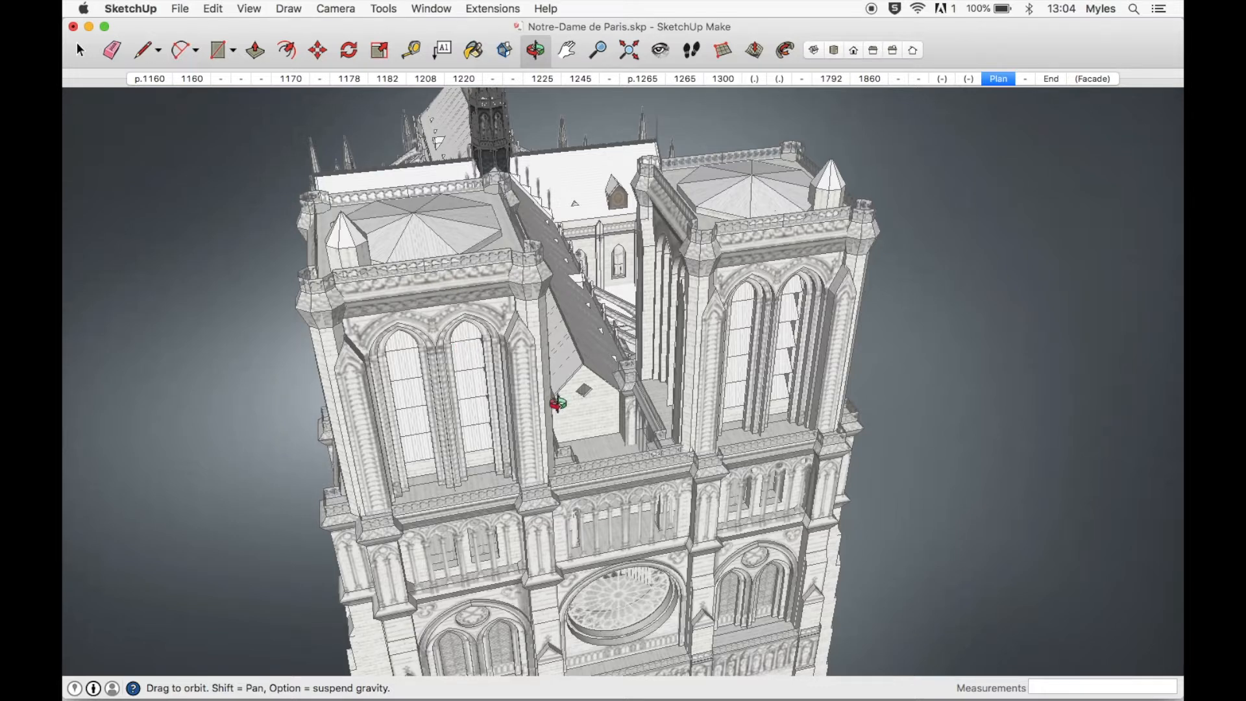
Open the nested components of the cathedral's front towers down to the quarter-tower component and select its geometry.
click(79, 50)
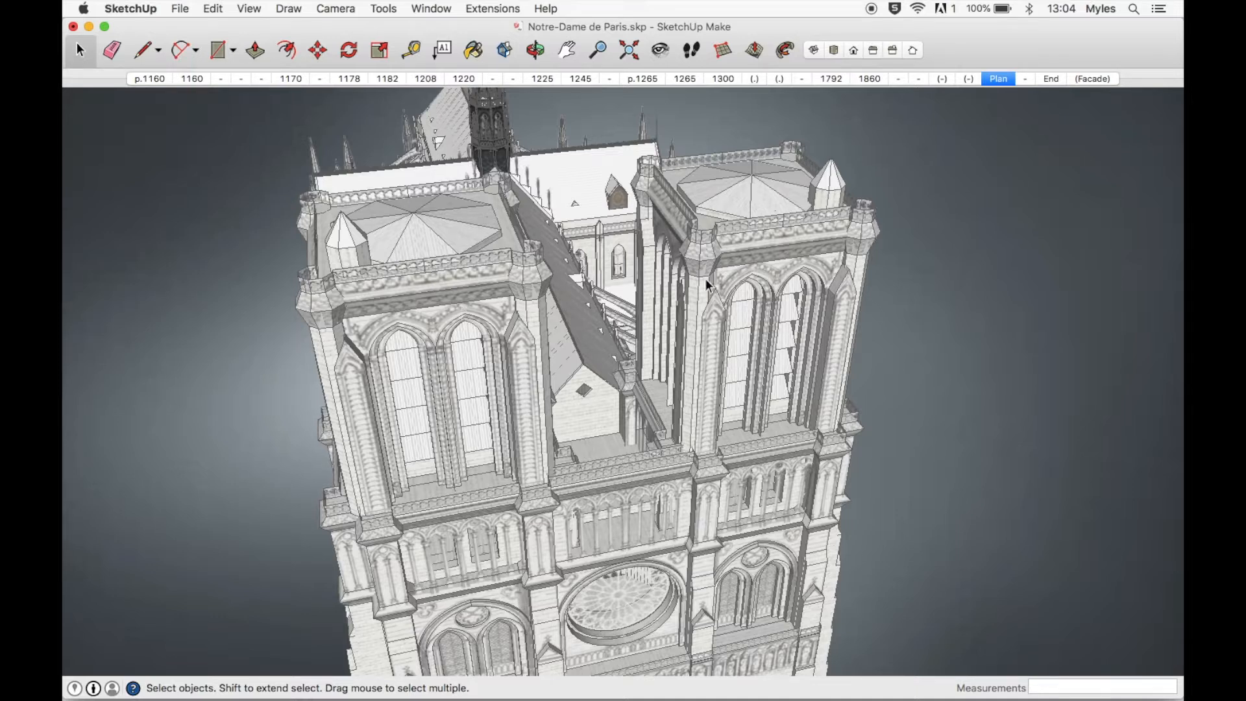
double_click(798, 266)
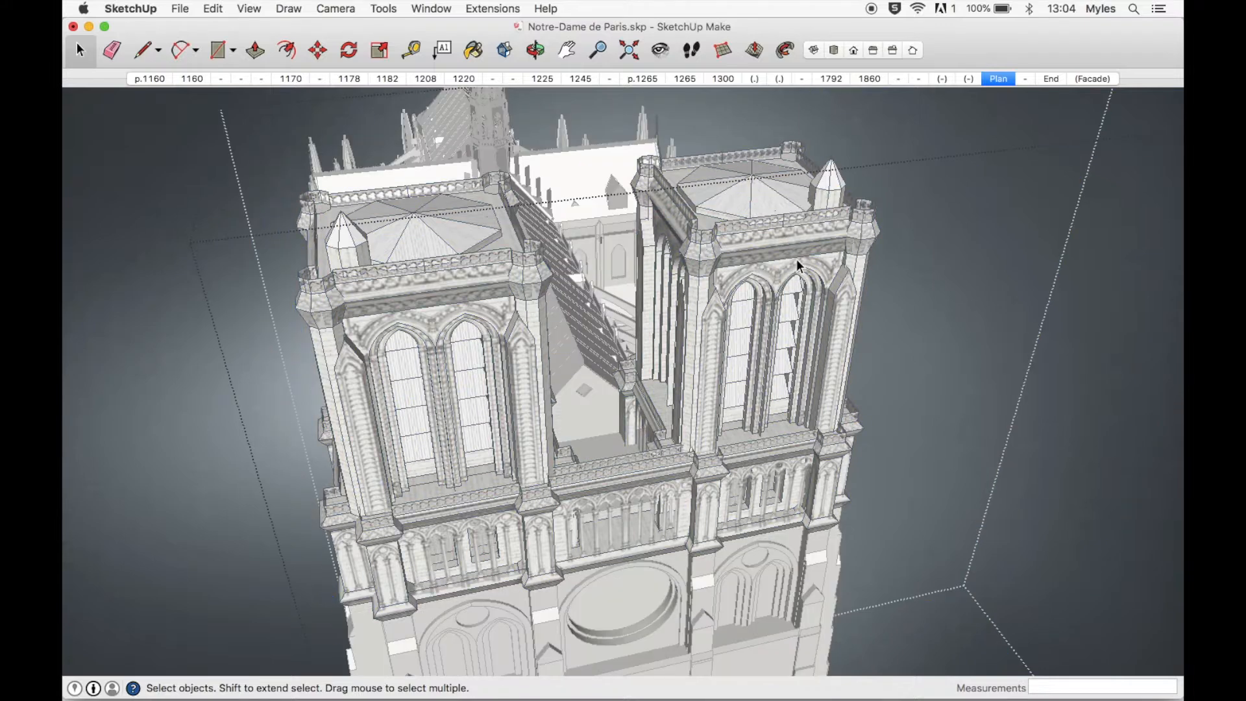
click(747, 261)
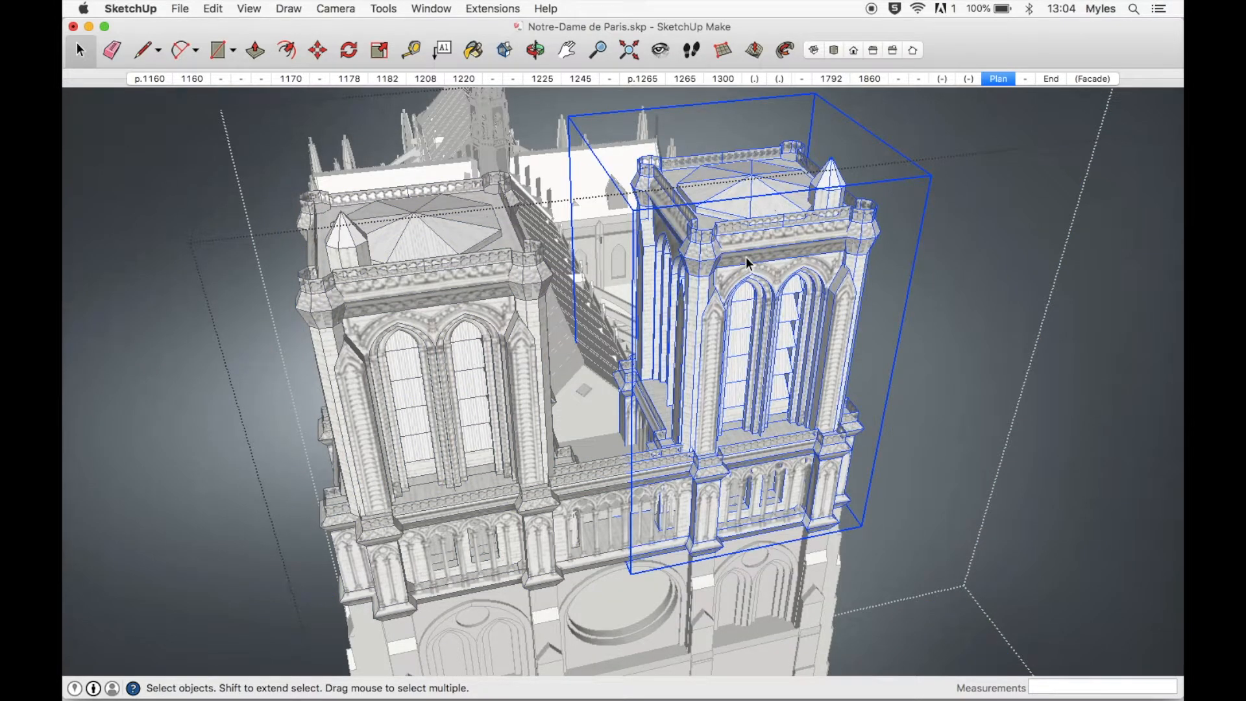
double_click(797, 287)
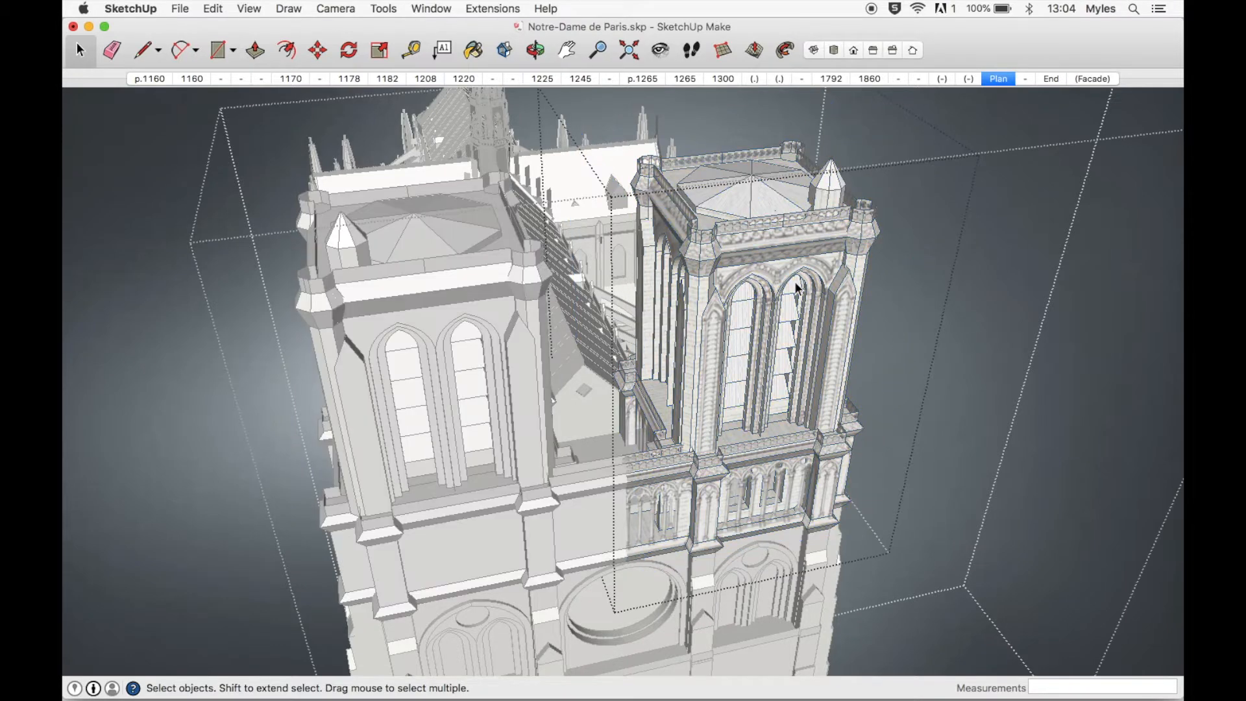
triple_click(806, 247)
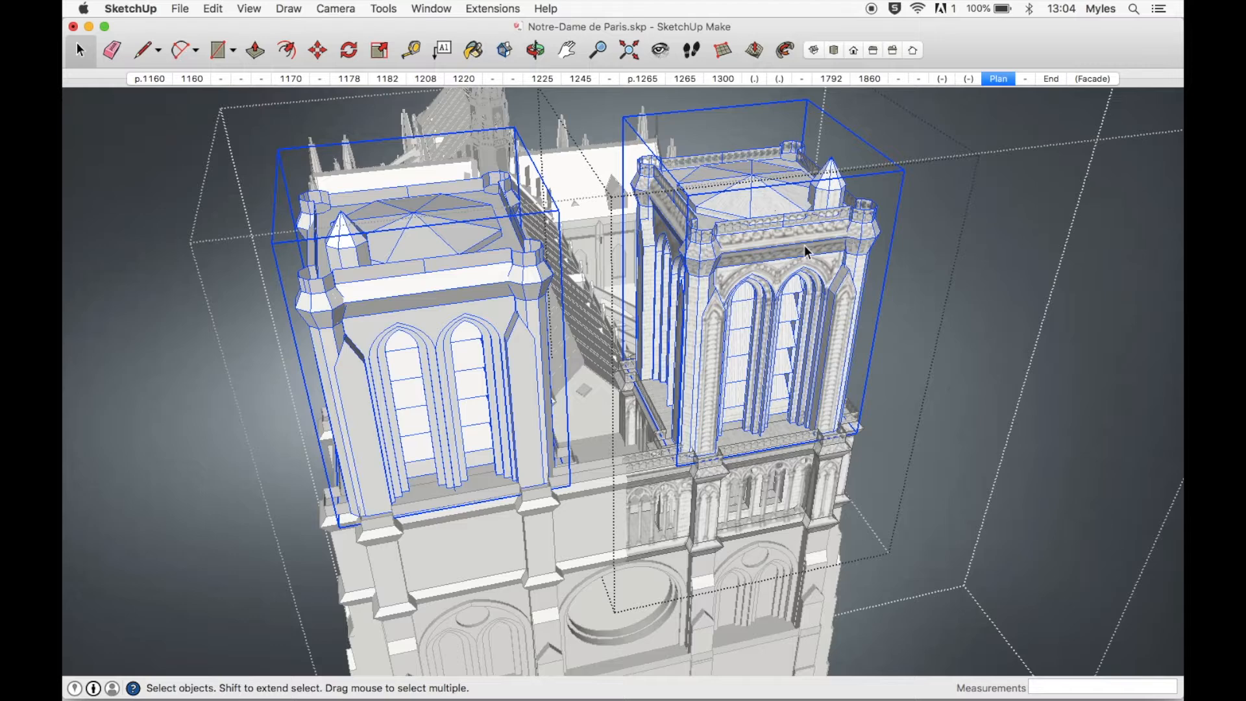
double_click(804, 245)
triple_click(810, 245)
Move the selected quarter-tower section along the green axis, well clear of the cathedral.
key(m)
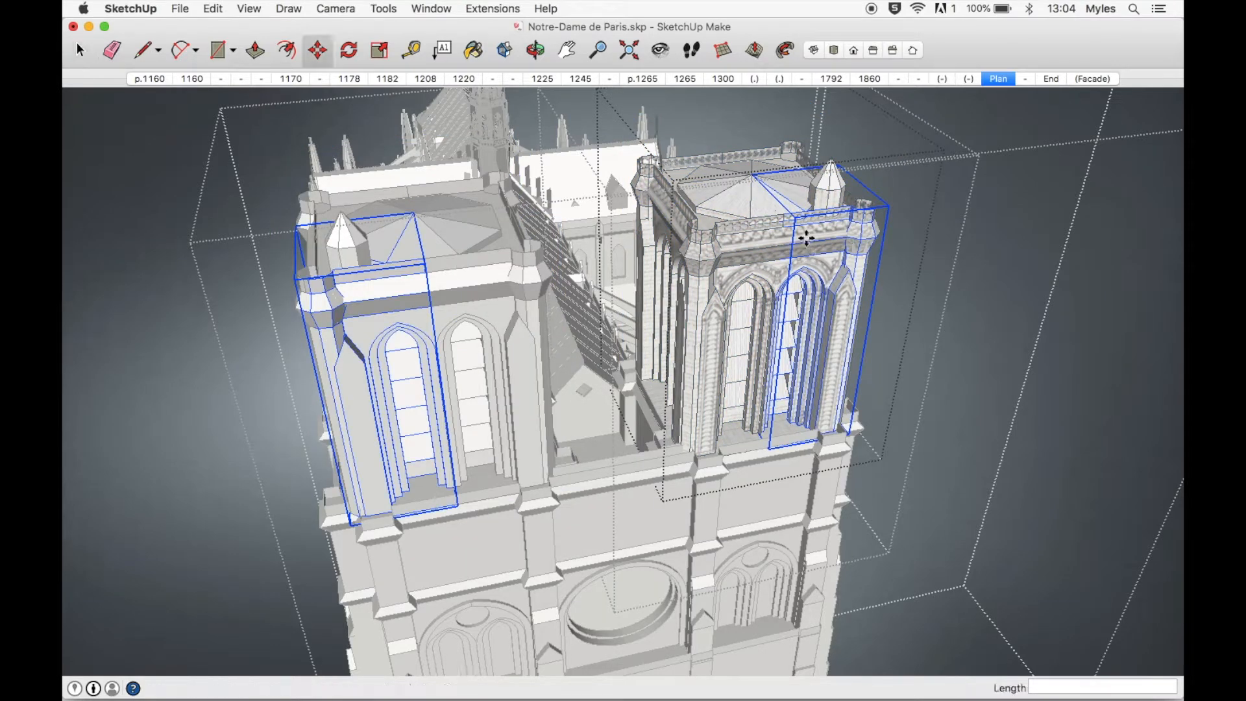
click(806, 239)
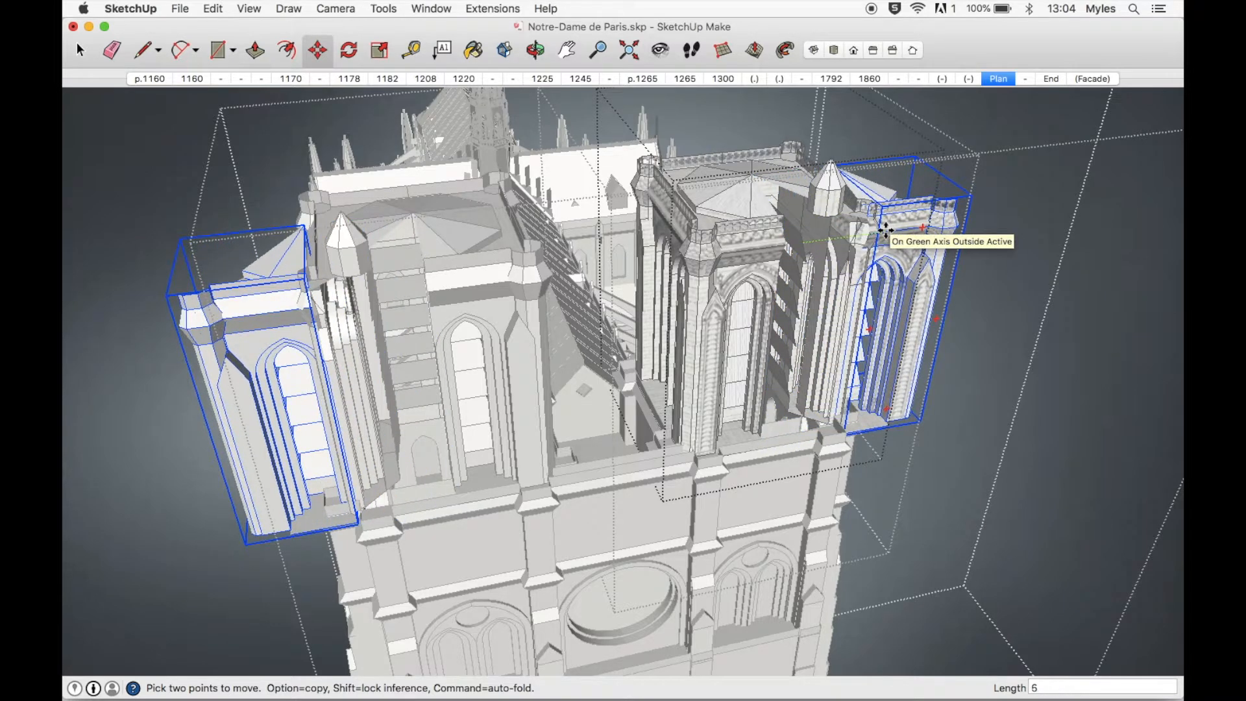
key(Return)
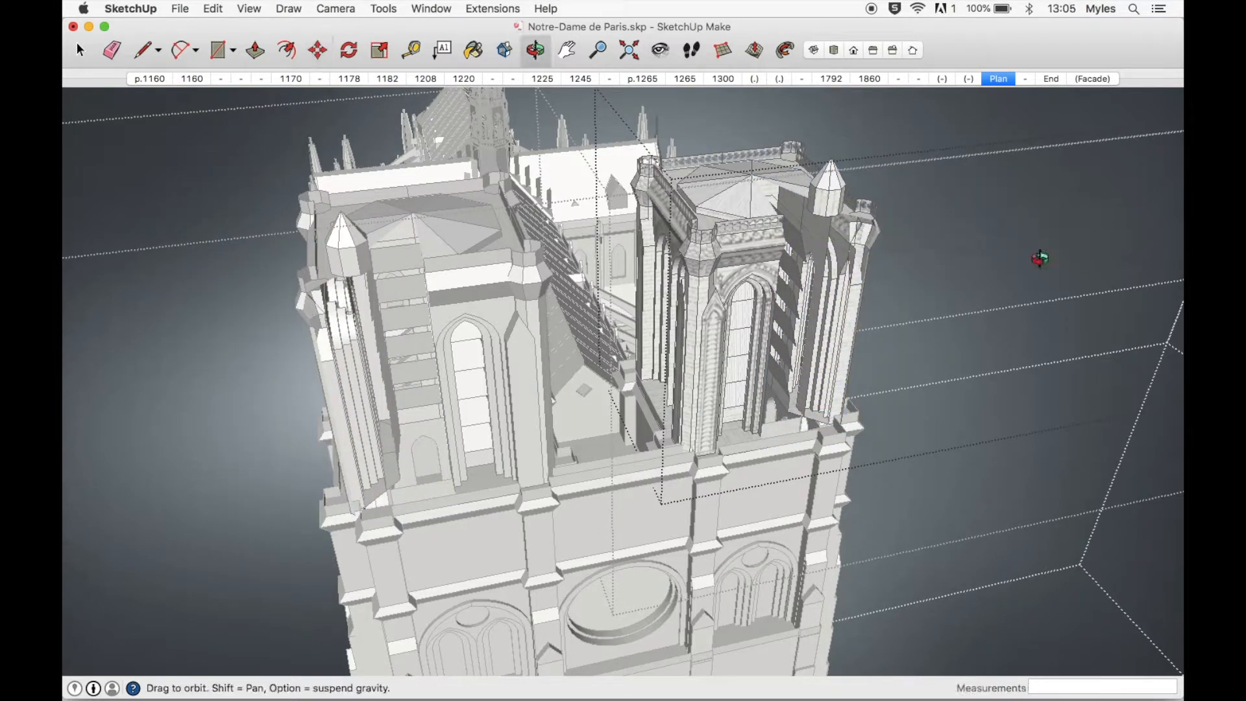
Examine the isolated quarter-tower section from its open inner sides, its roof and its outer facade.
double_click(1039, 259)
double_click(1057, 273)
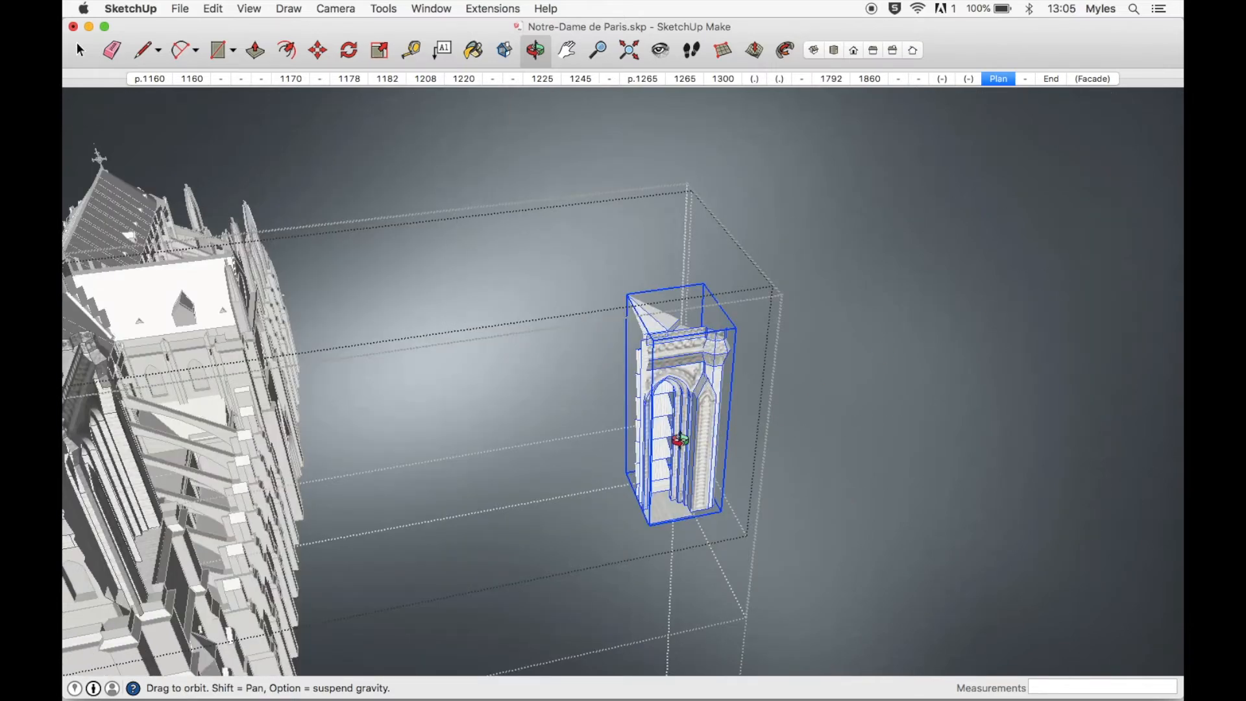
scroll(678, 438, up, 6)
drag(651, 408, 898, 565)
drag(630, 400, 893, 445)
drag(622, 378, 937, 331)
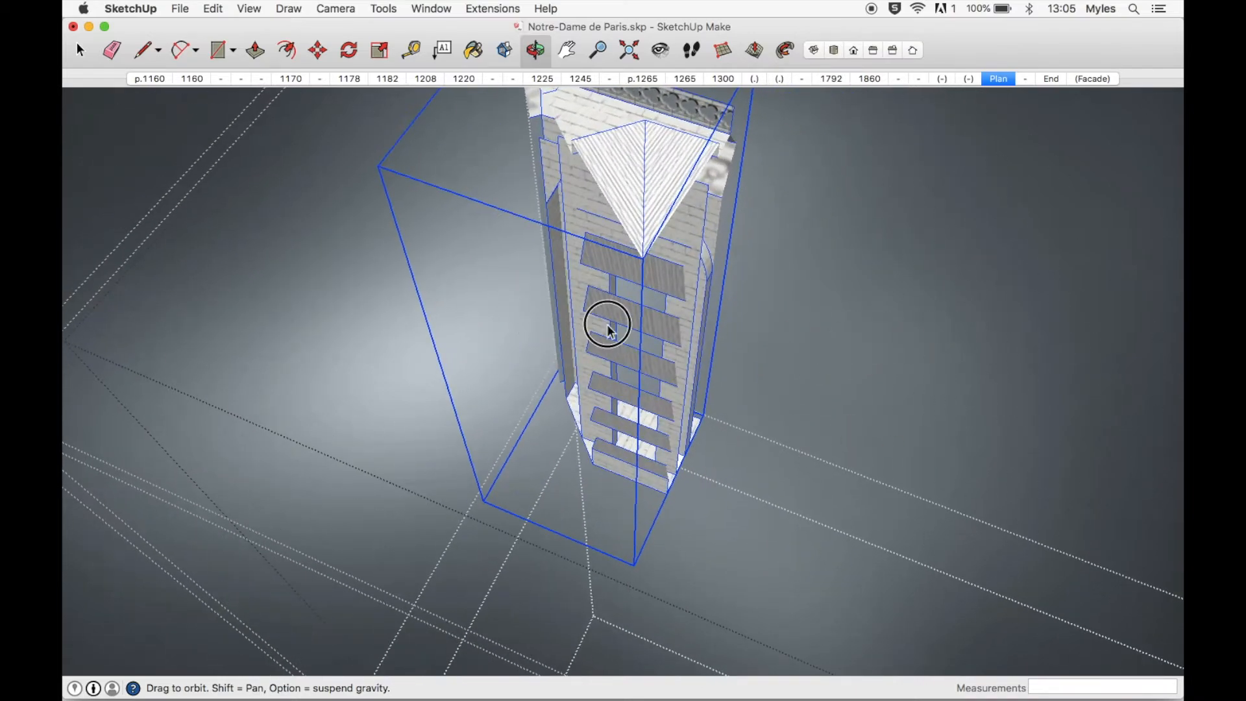
drag(607, 323, 870, 353)
drag(359, 337, 368, 338)
drag(645, 419, 359, 461)
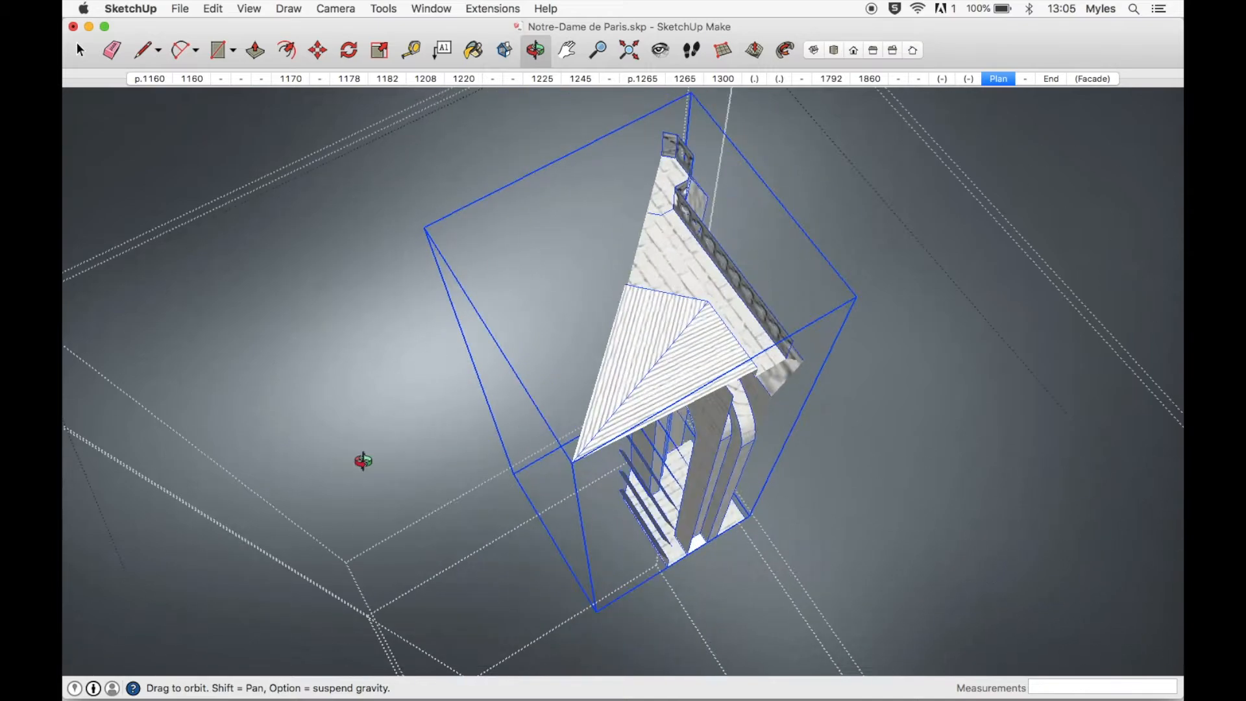
drag(740, 423, 411, 383)
drag(725, 493, 673, 597)
drag(642, 375, 606, 356)
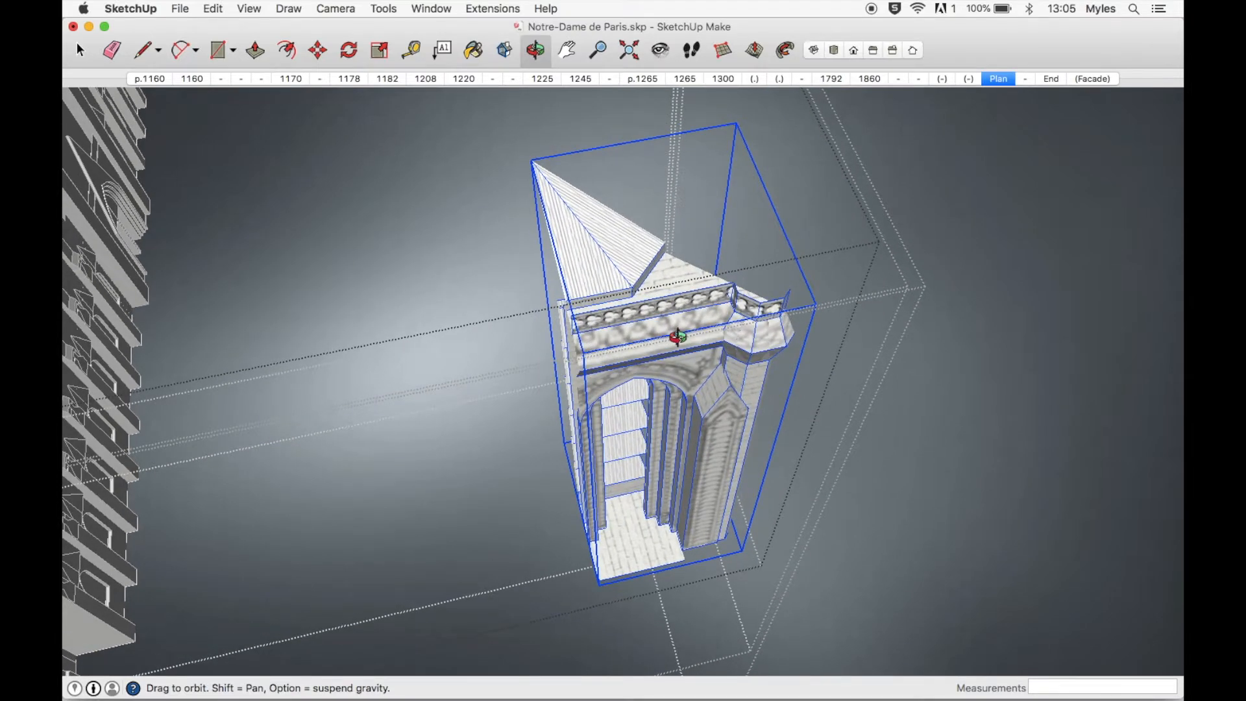
Copy the isolated quarter-tower section and paste the copy in place over the original.
click(80, 50)
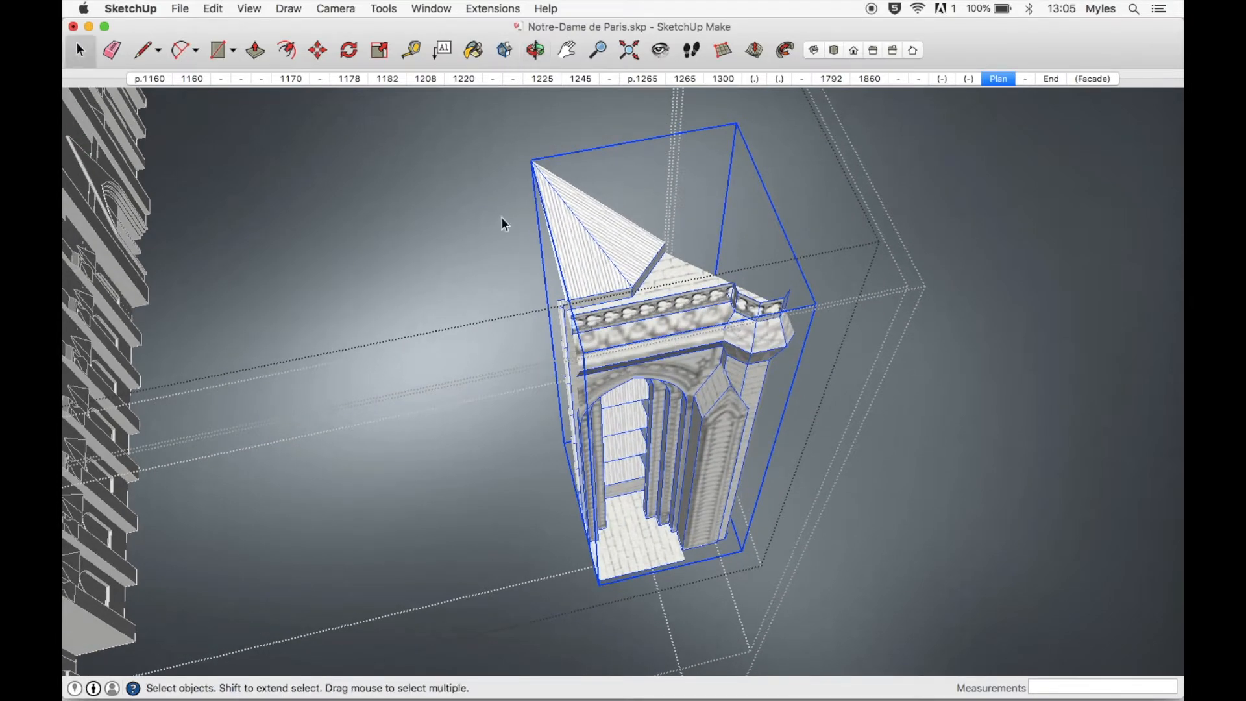
click(214, 9)
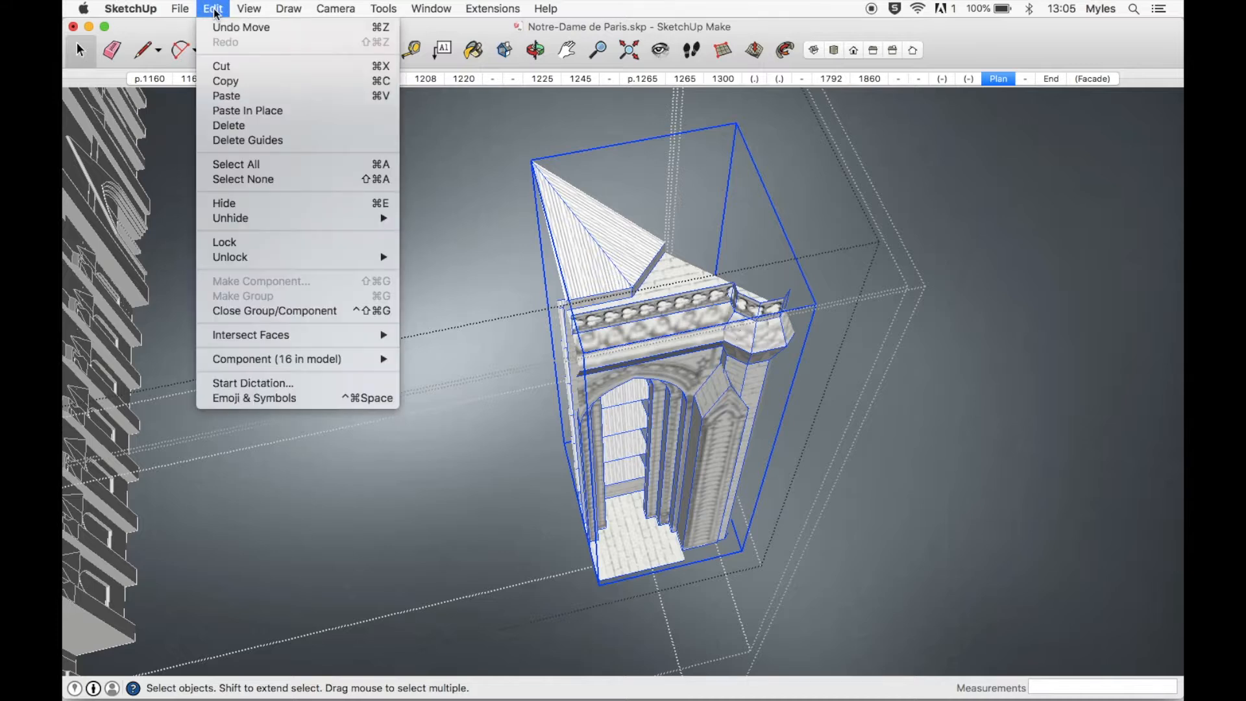
click(237, 112)
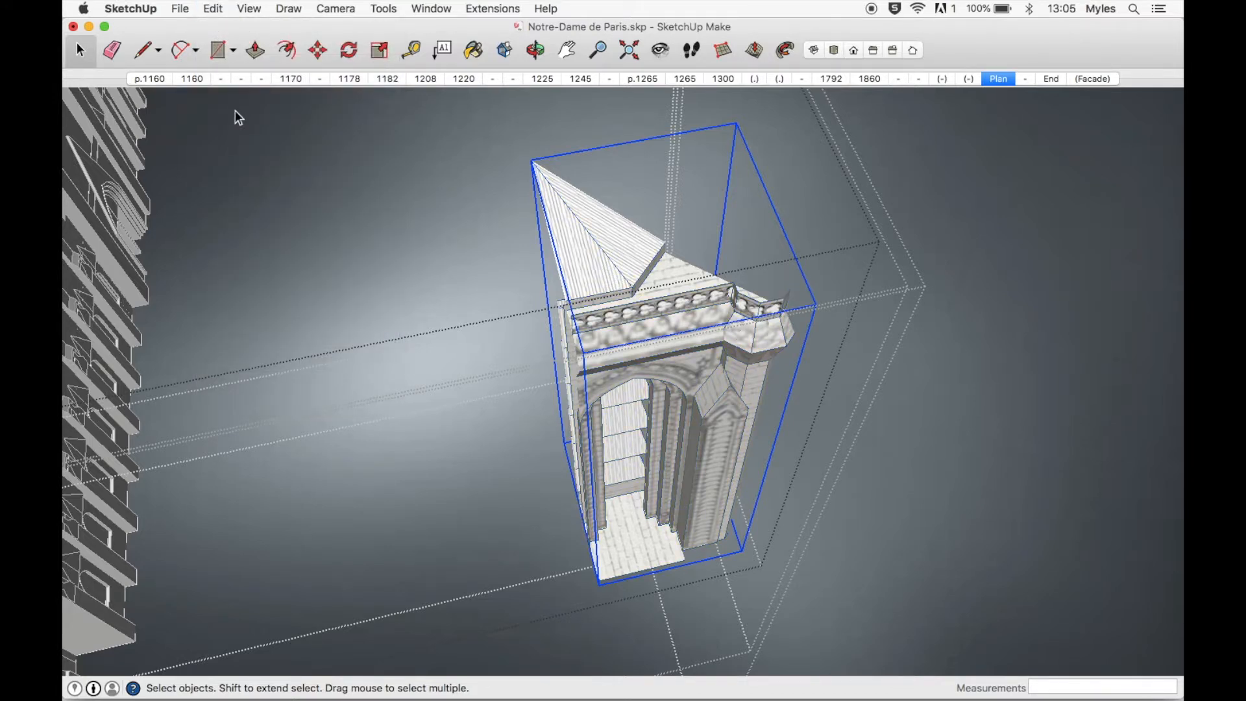
Mirror the pasted quarter-tower copy beside the original with a green-axis scale of -1, and deselect it.
click(382, 9)
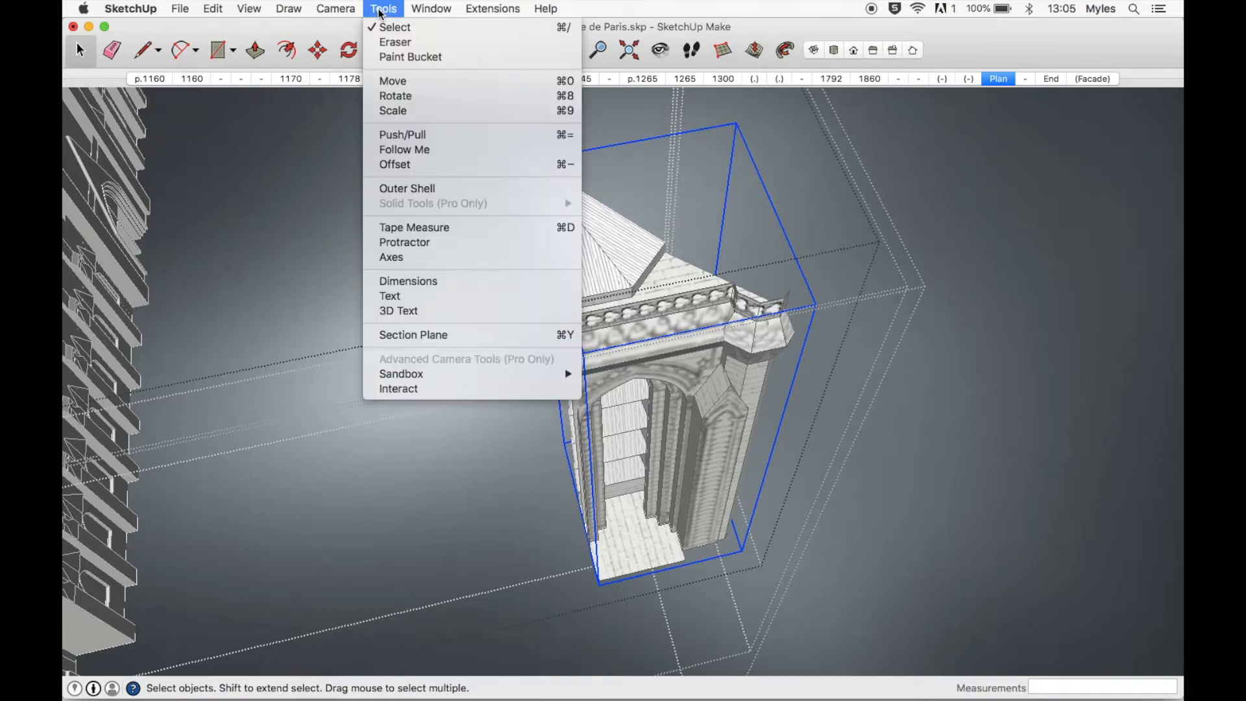
click(404, 109)
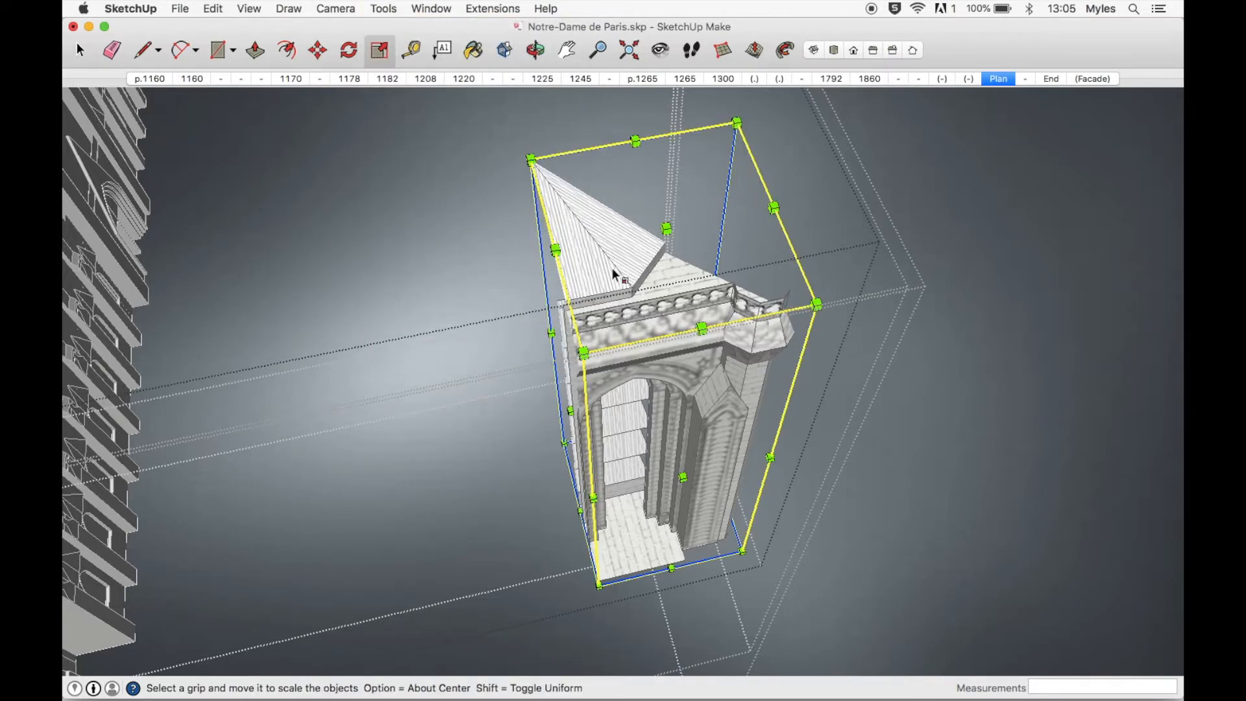
click(738, 375)
drag(738, 375, 500, 420)
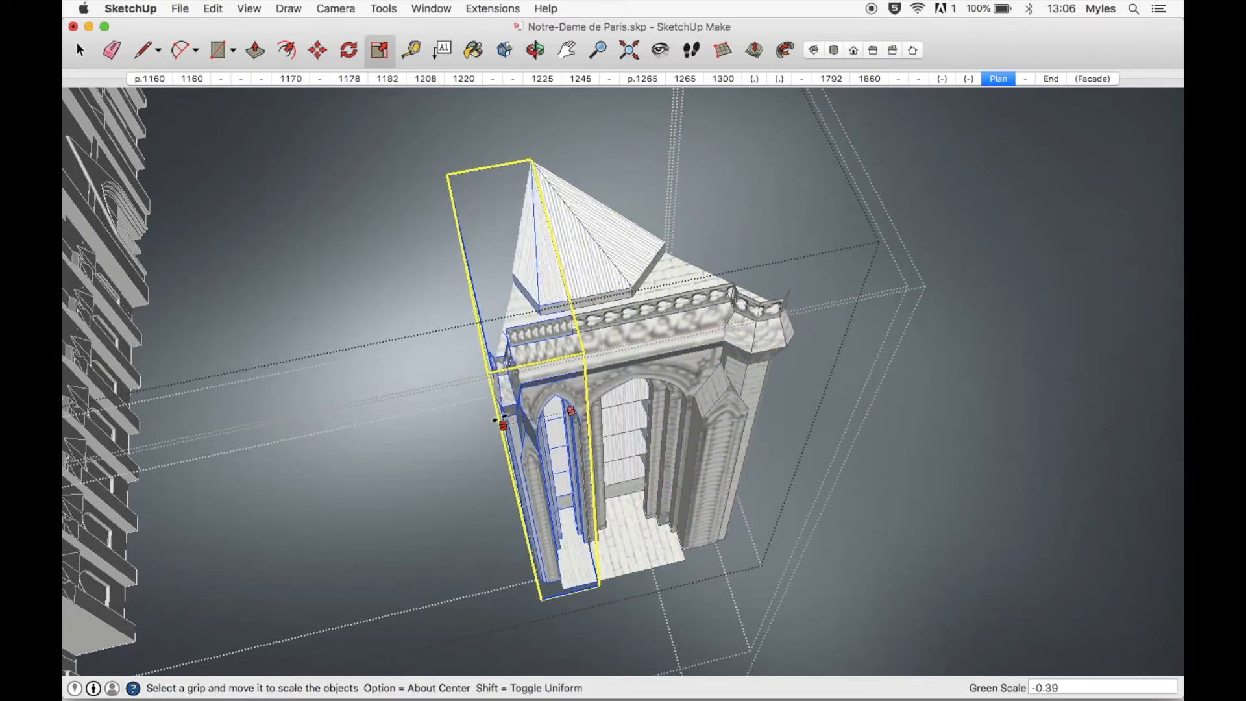
key(Return)
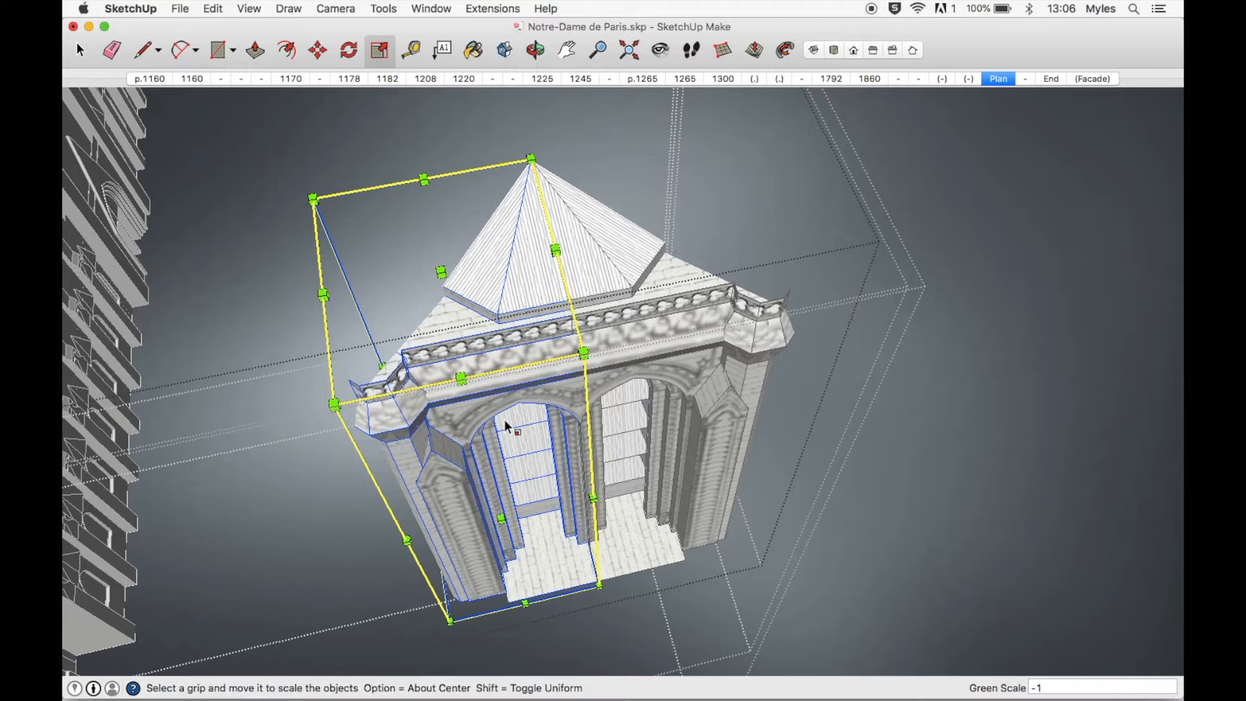
click(79, 51)
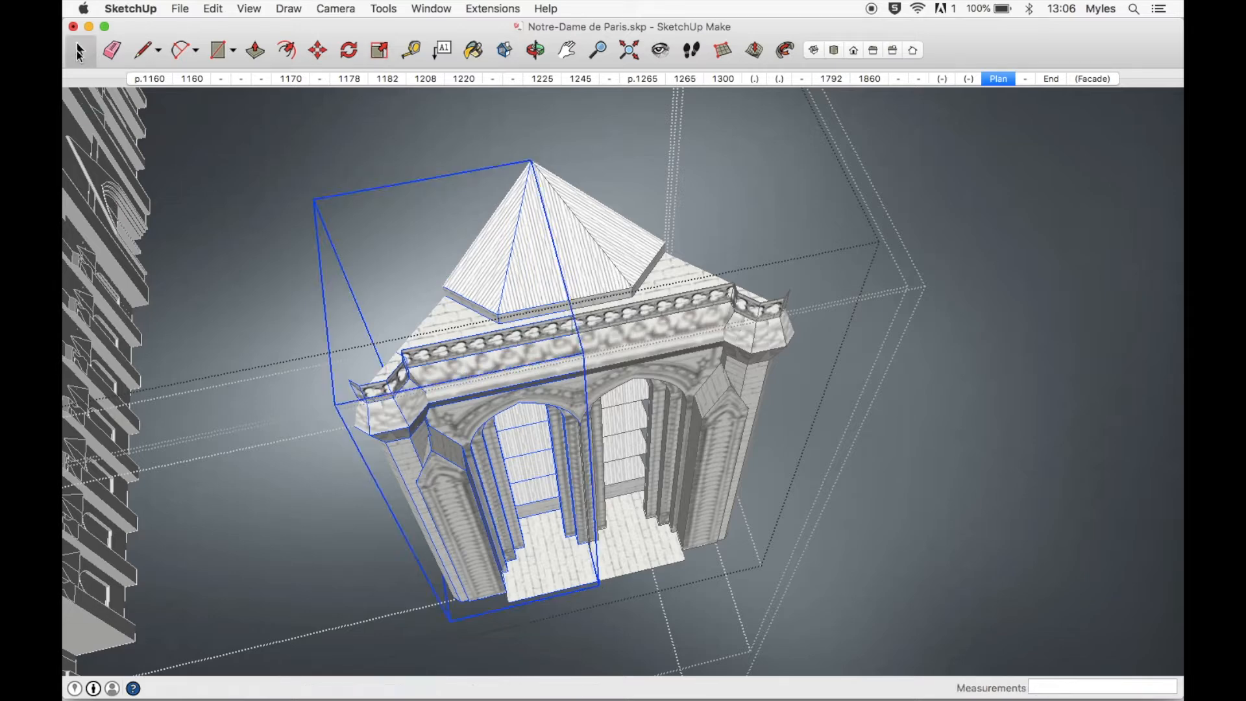
click(224, 207)
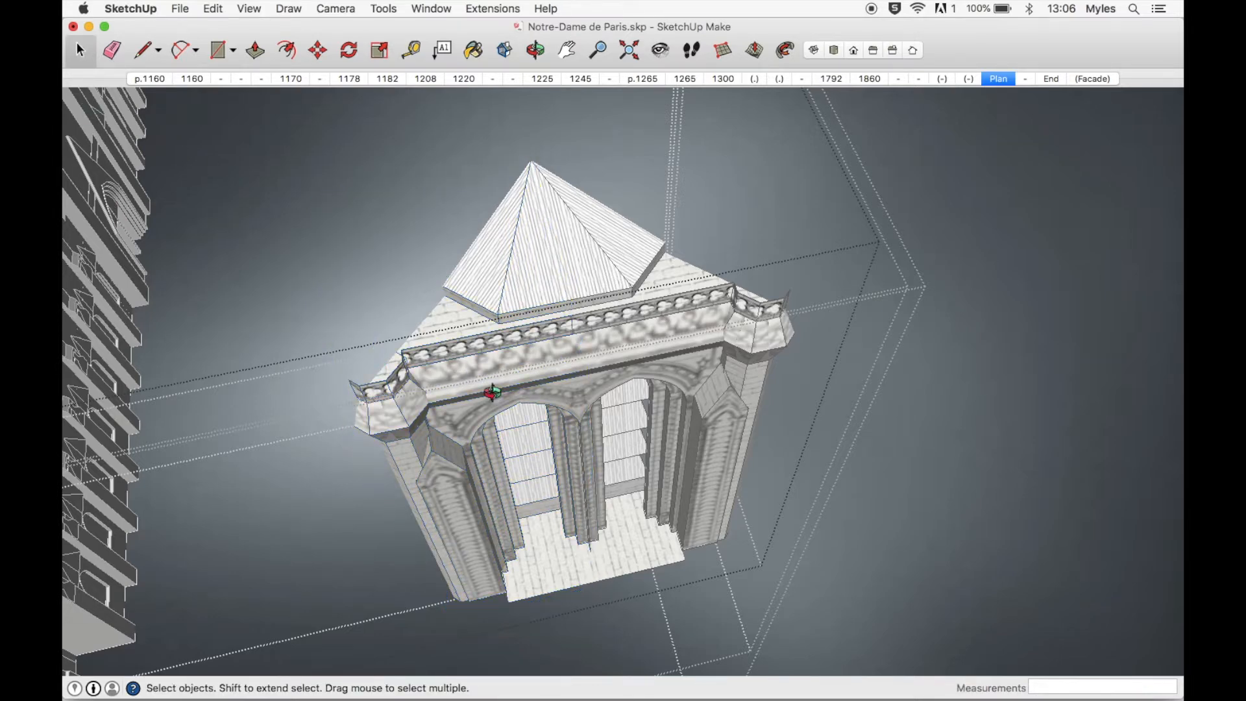
Select both quarter-tower sections, copy them and paste the pair in place.
key(o)
drag(604, 462, 557, 458)
click(79, 51)
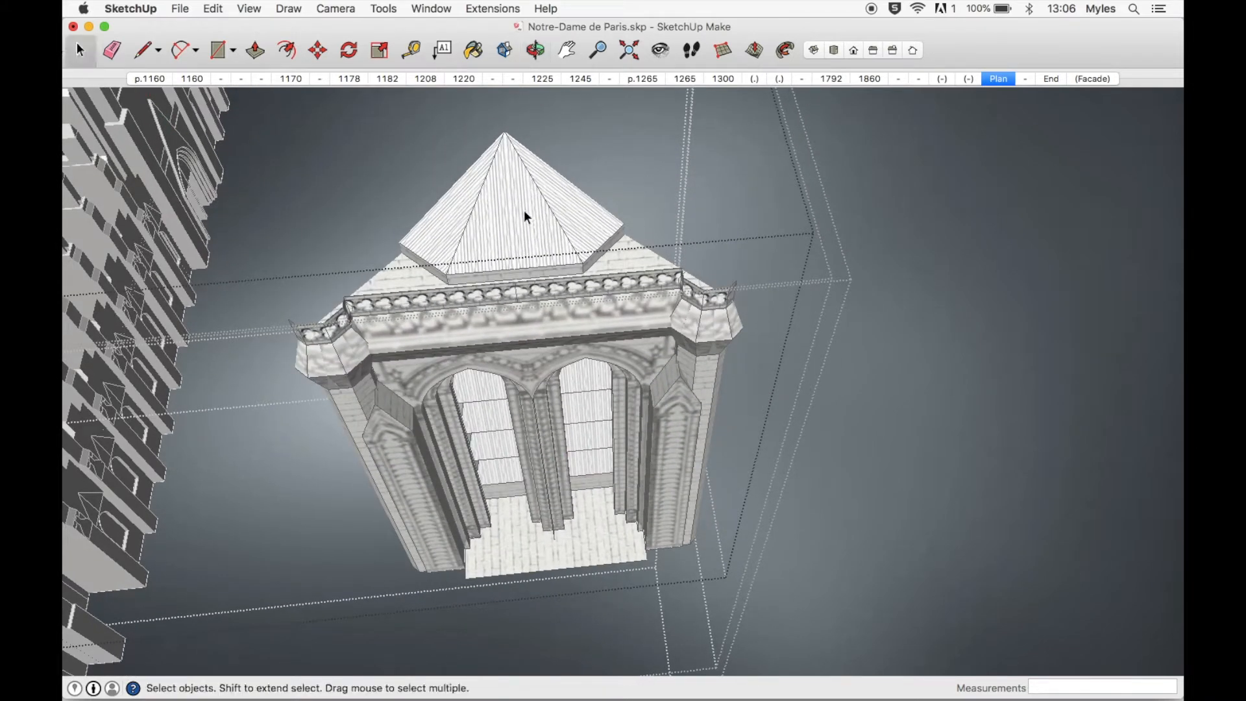
click(569, 244)
shift+click(463, 248)
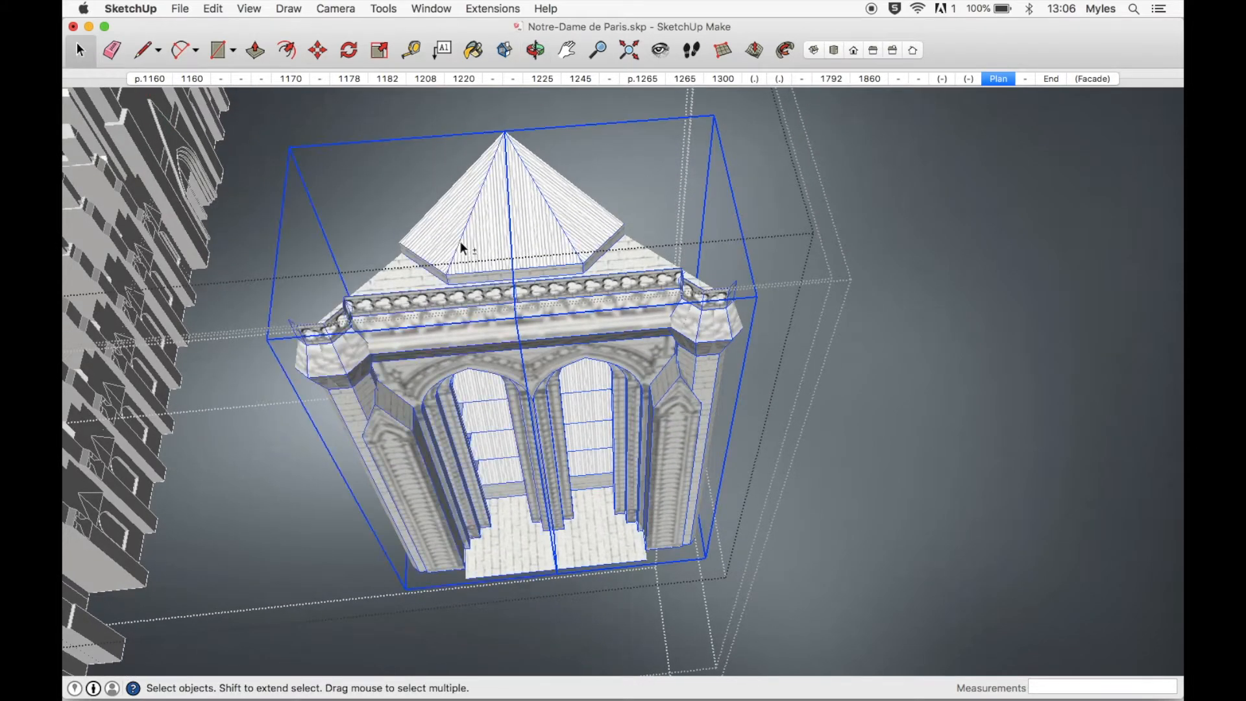
key(super+c)
click(214, 10)
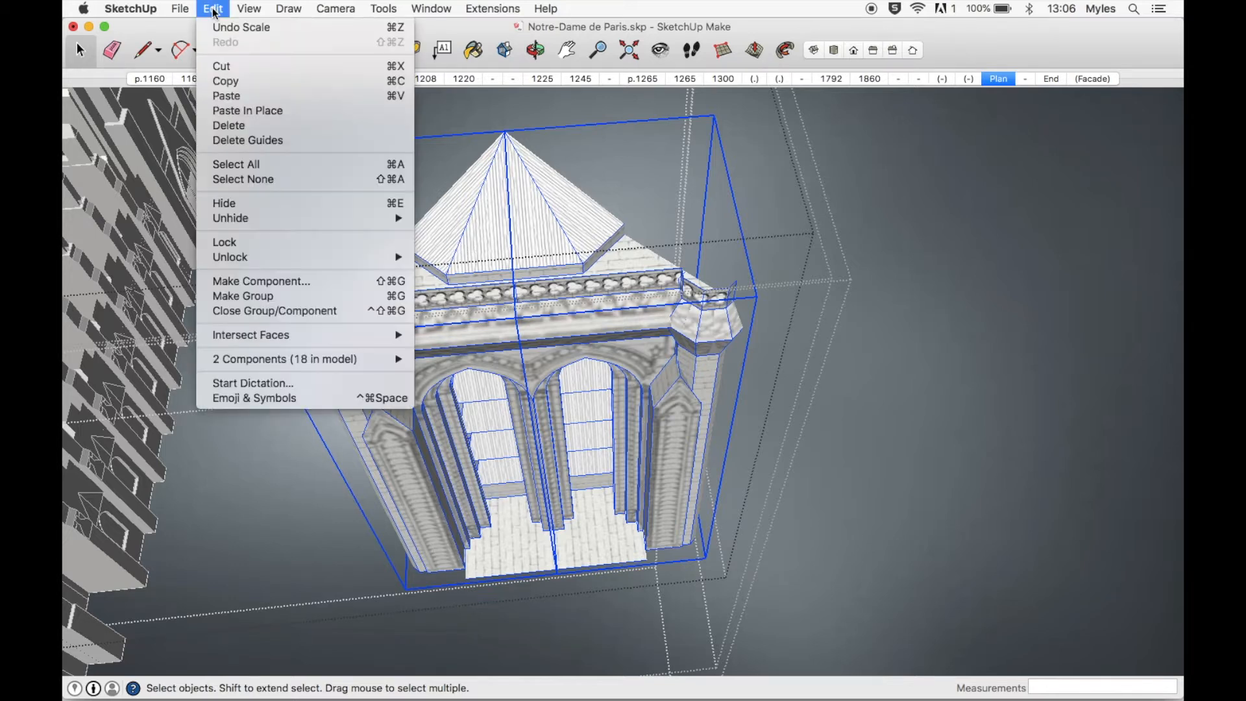
click(242, 114)
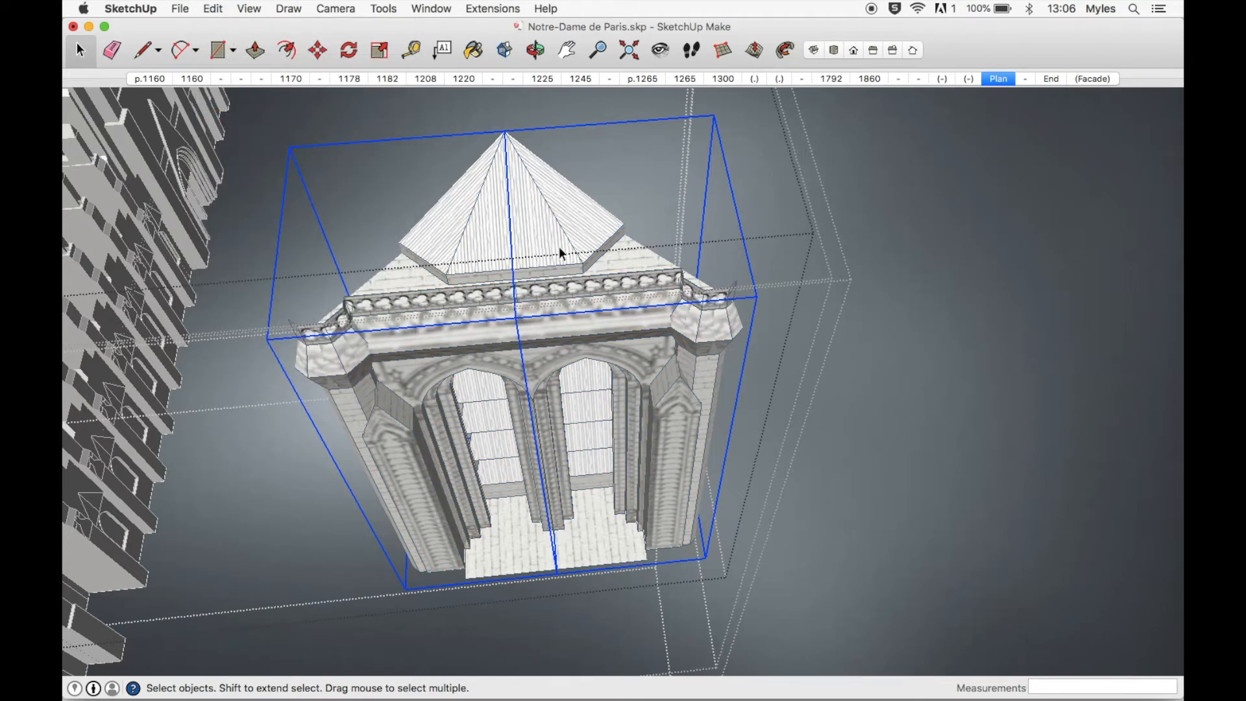
Rotate the pasted pair of tower sections 90 degrees in the horizontal plane.
click(349, 50)
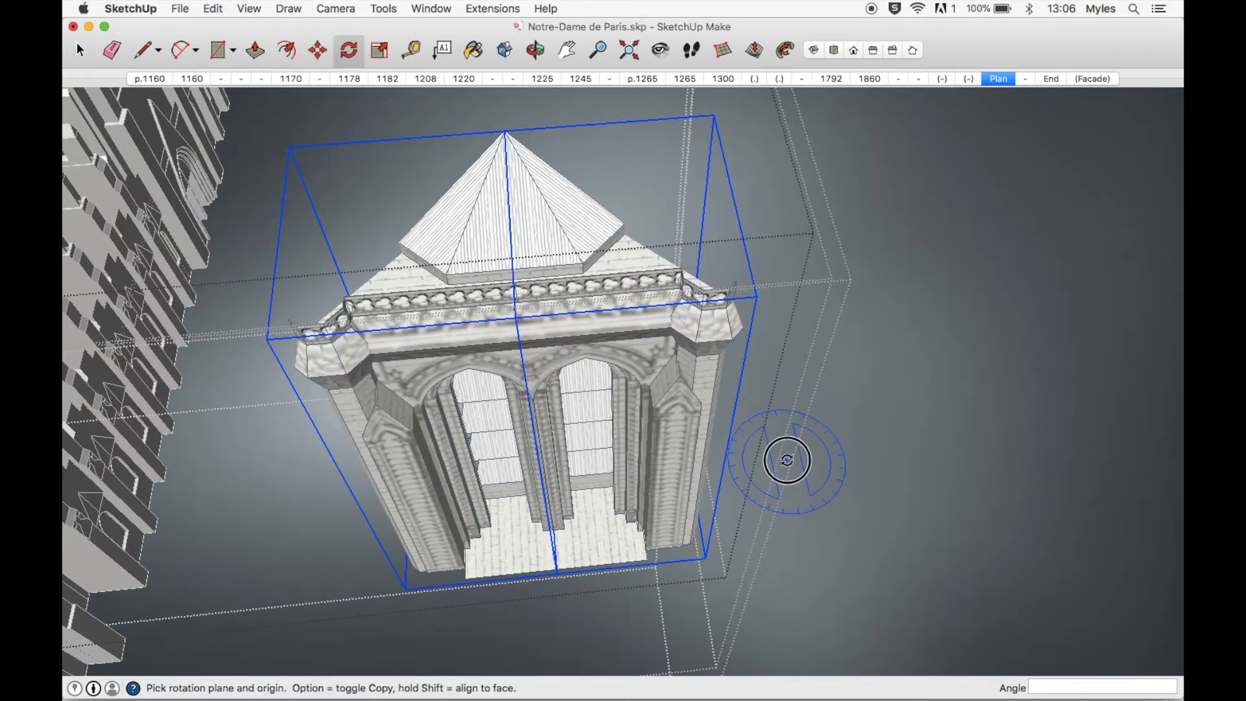
click(831, 457)
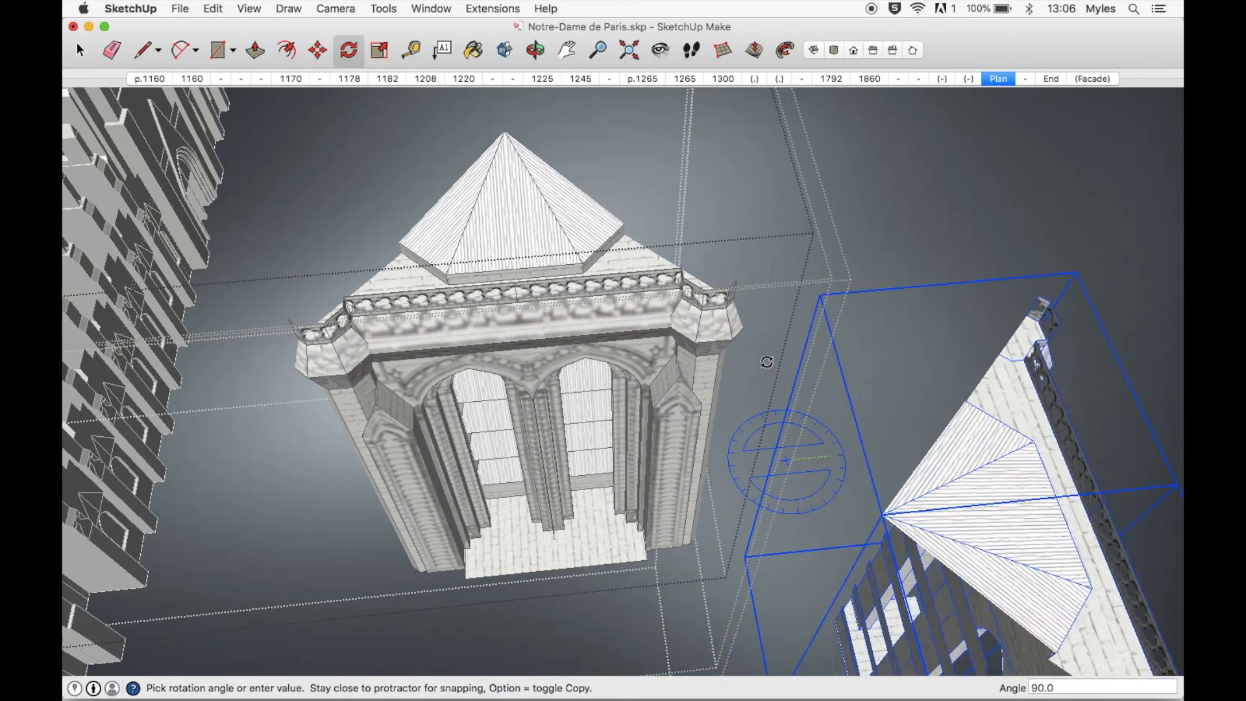
click(767, 360)
Move the rotated pair by its roof apex onto the roof apex of the first pair.
key(m)
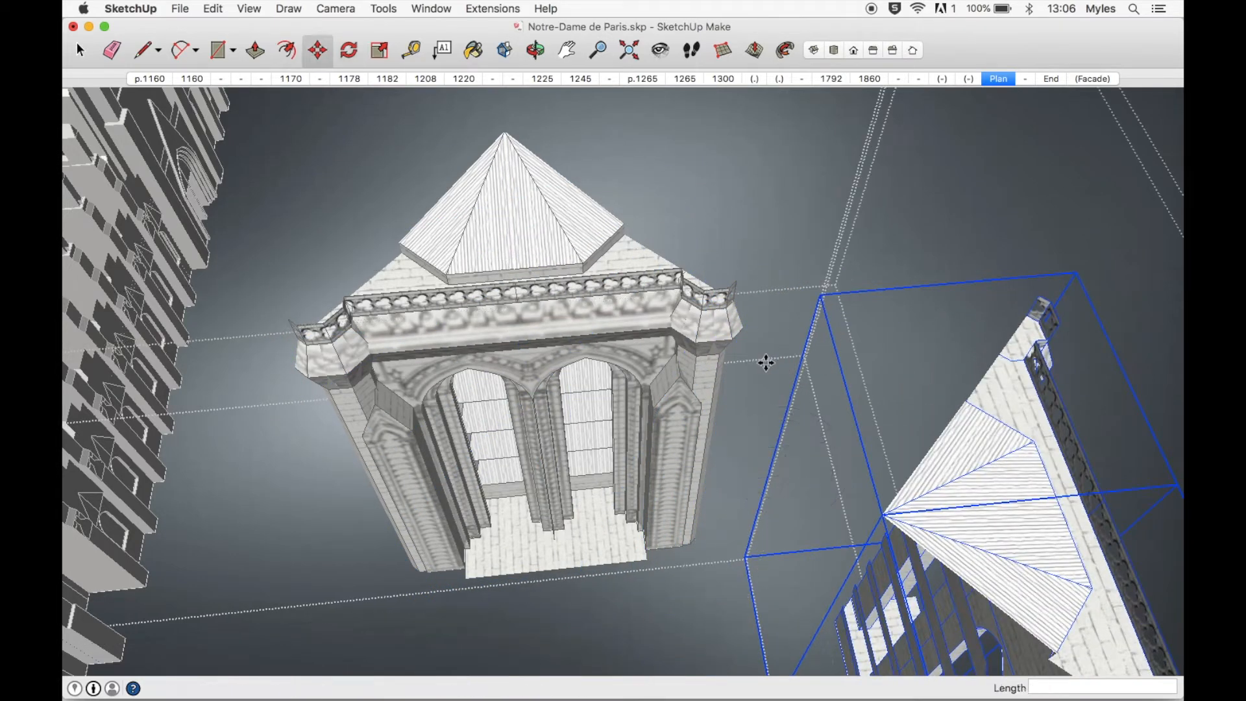
click(883, 515)
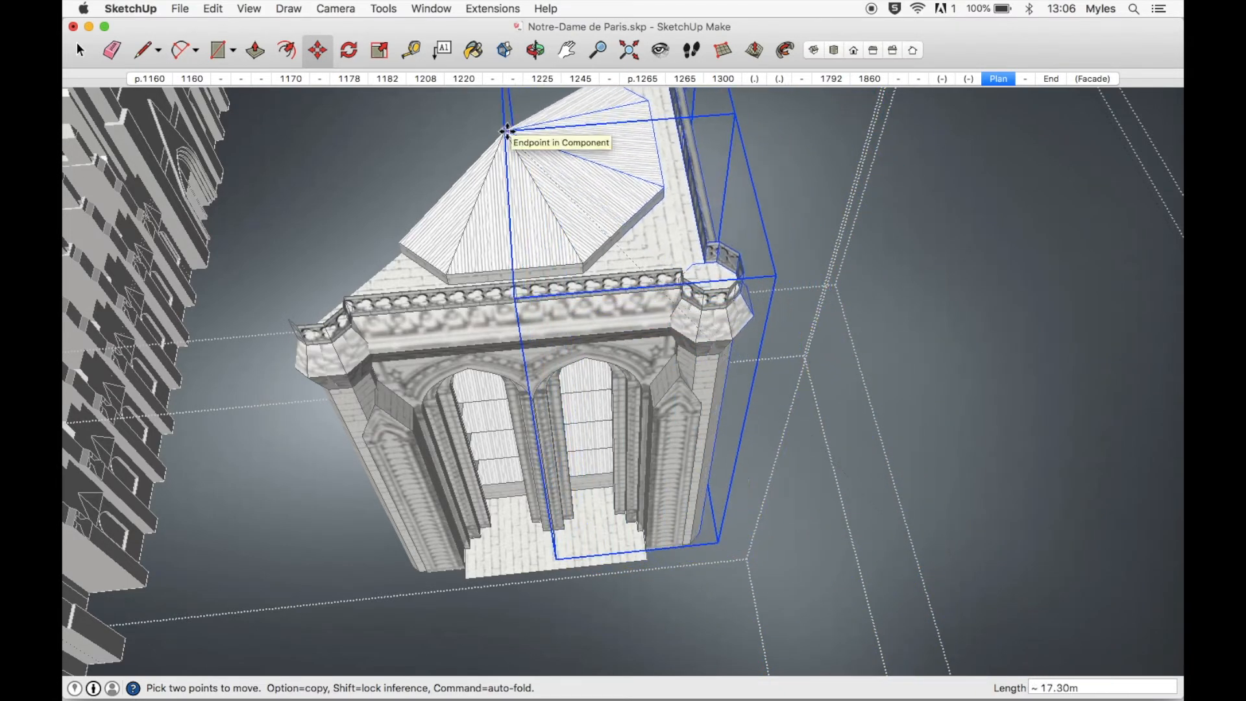
click(508, 132)
Select all four assembled tower sections, copy them and paste the set in place.
key(o)
drag(593, 223, 656, 495)
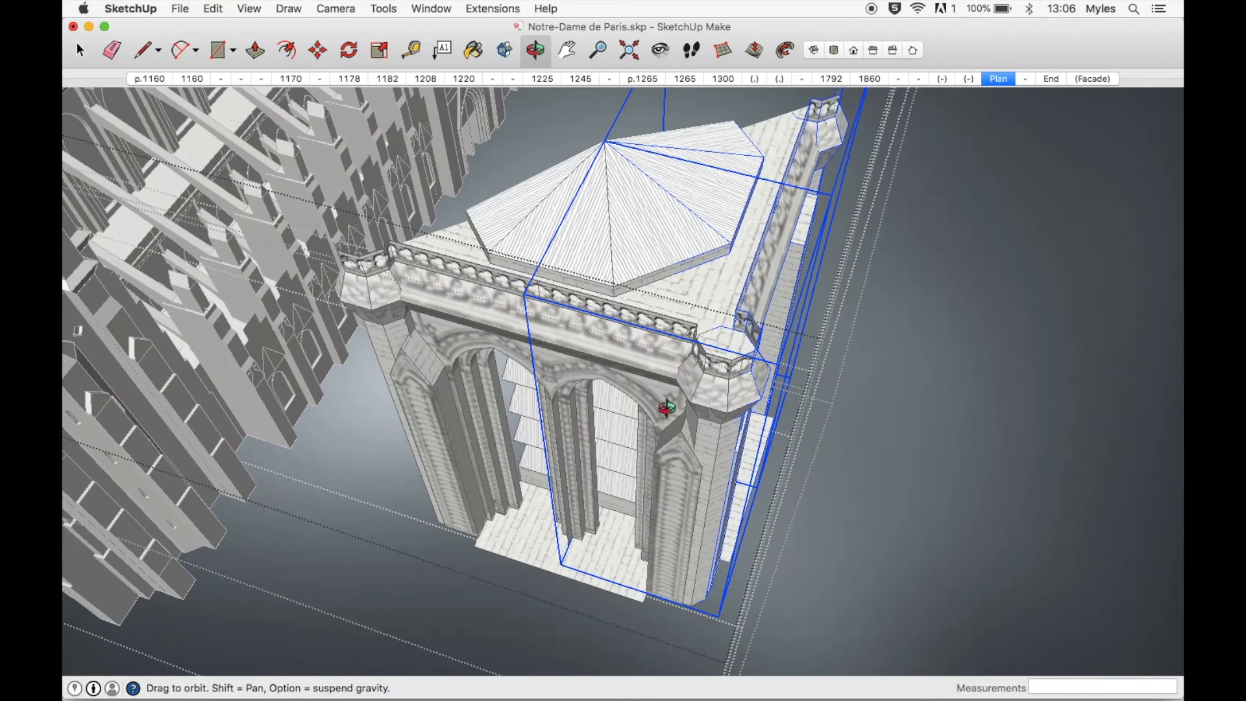
drag(575, 306, 667, 333)
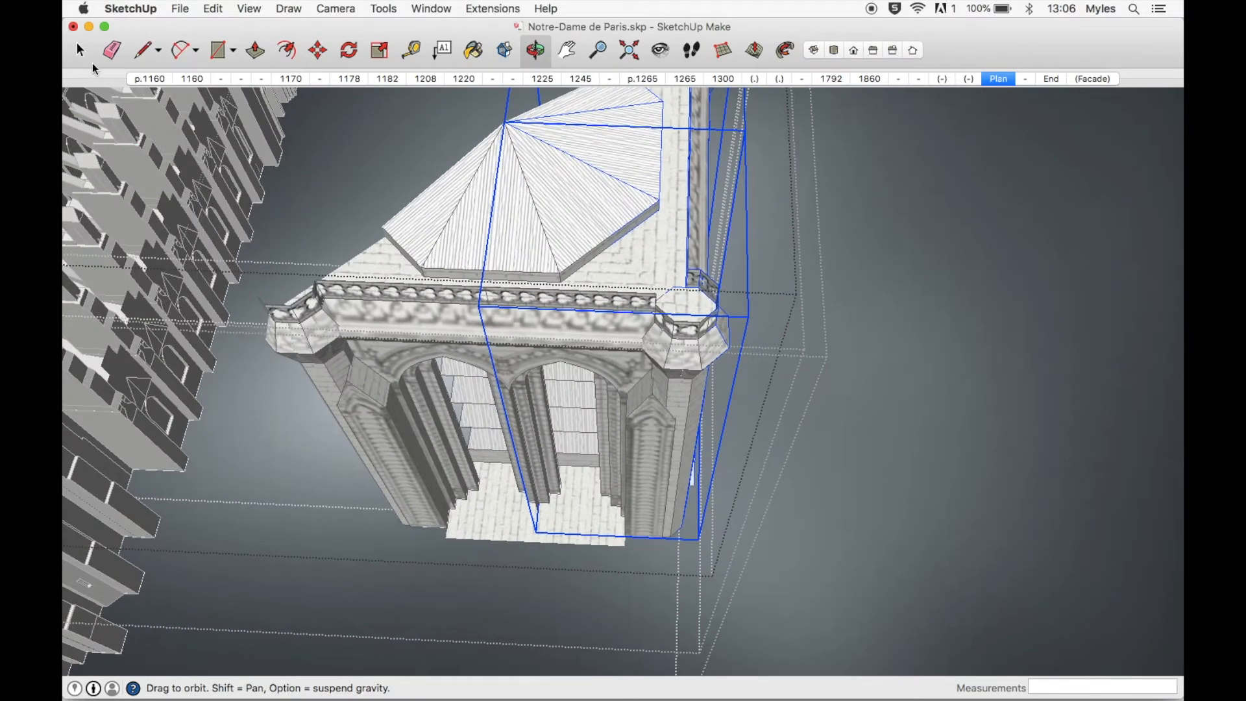
key(space)
shift+click(551, 249)
shift+click(405, 261)
scroll(405, 262, down, 5)
key(p)
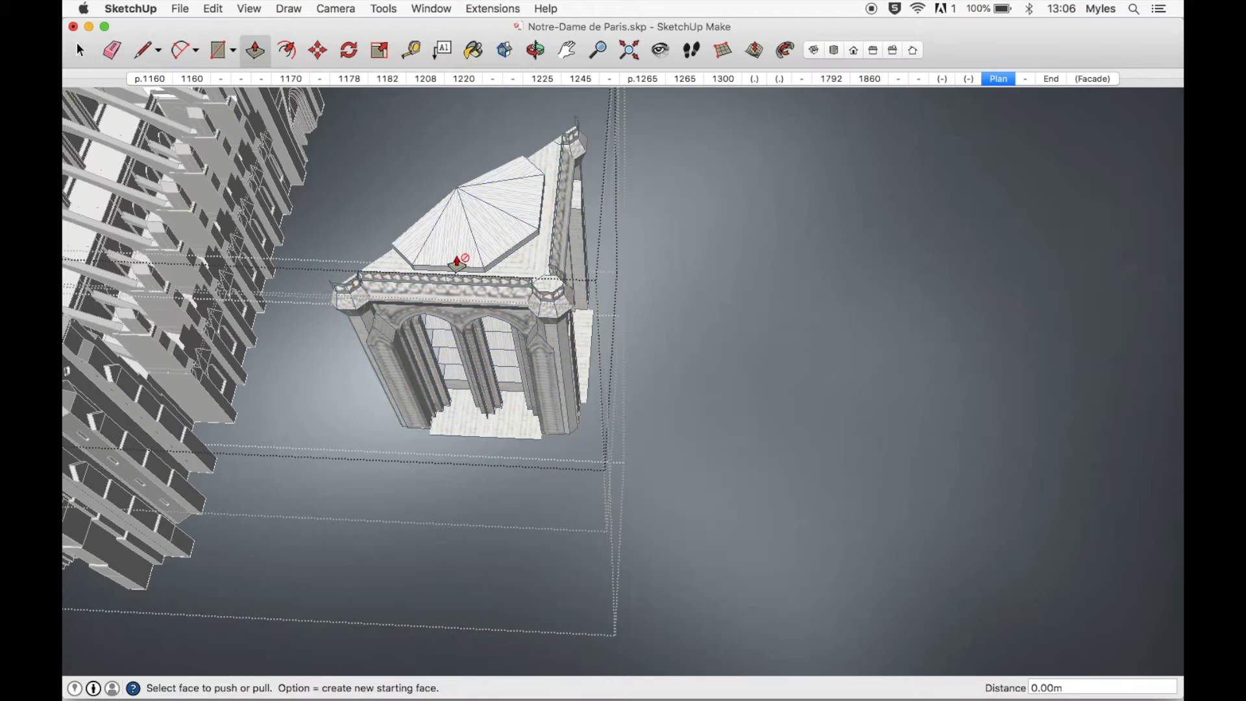
key(o)
drag(459, 262, 589, 316)
key(space)
click(597, 286)
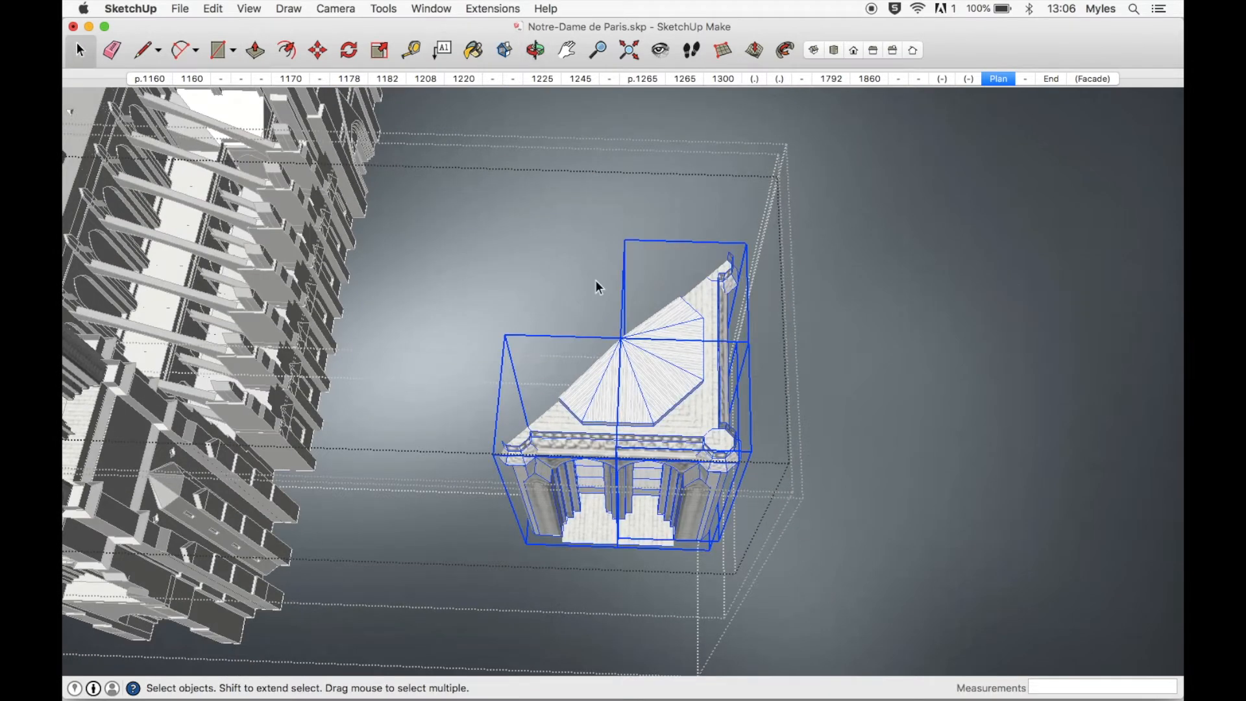
key(super+c)
click(219, 9)
click(220, 10)
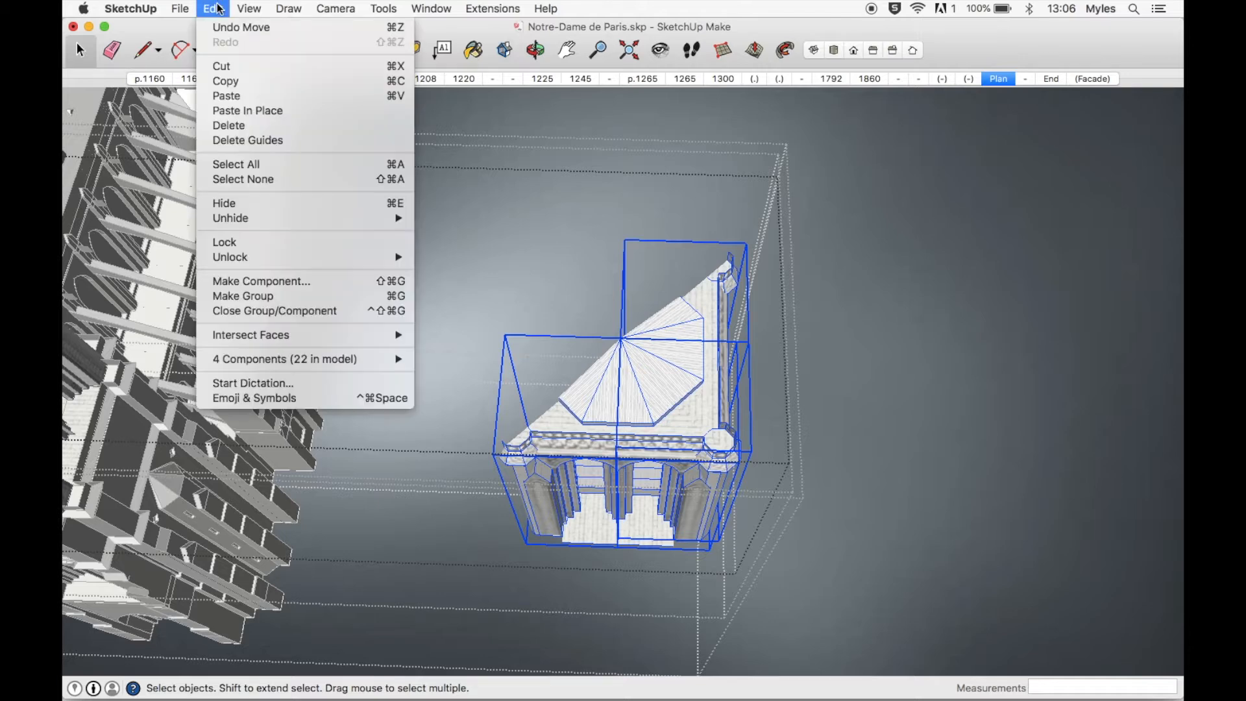
click(246, 110)
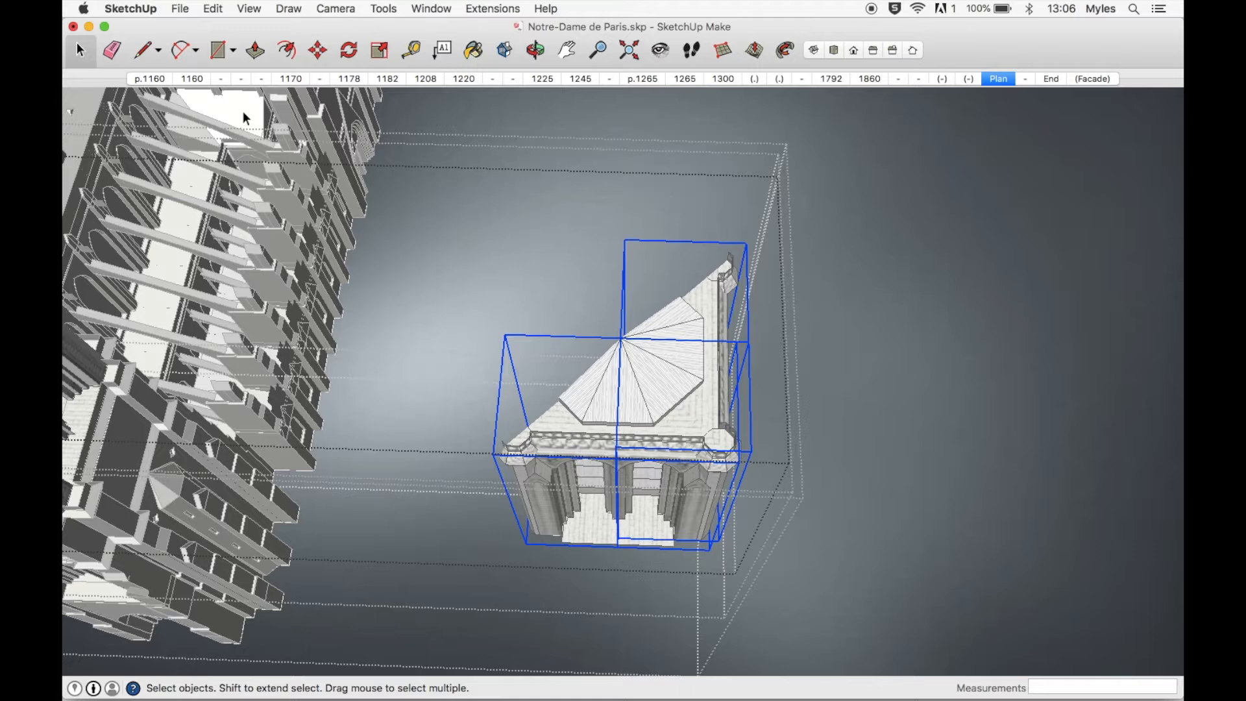
Rotate the pasted set of tower sections 180 degrees in the horizontal plane.
click(350, 51)
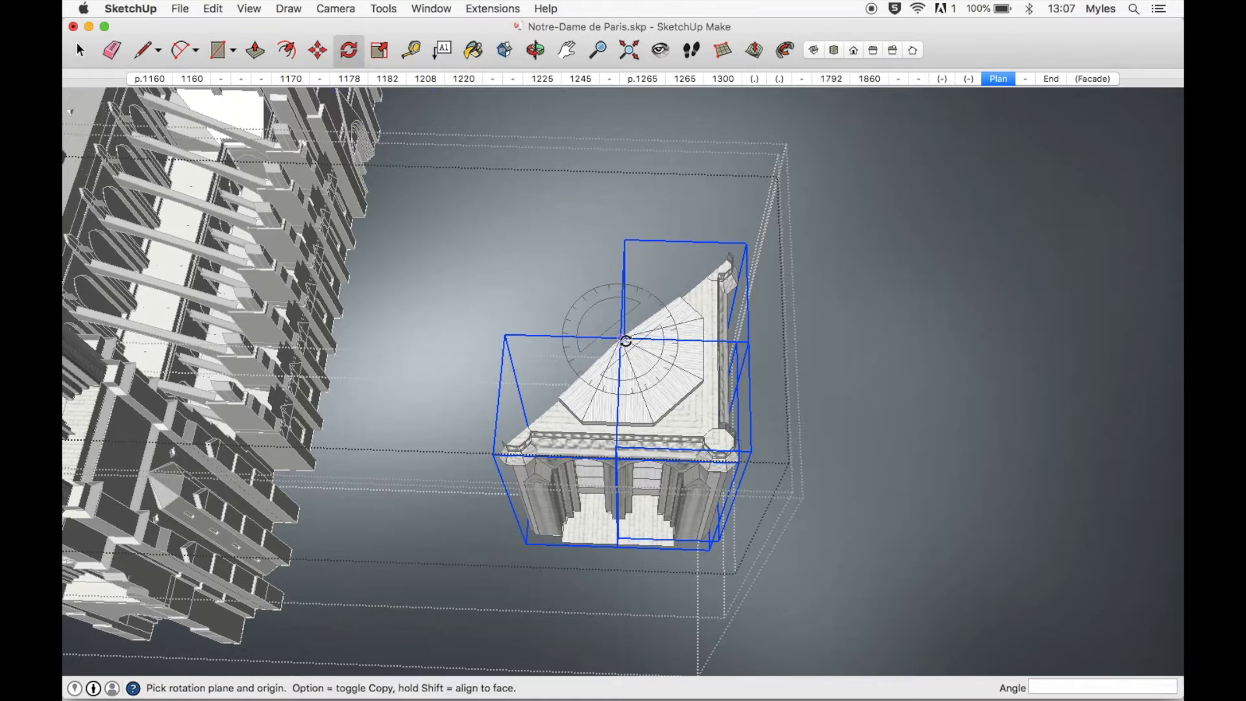
click(840, 407)
click(864, 407)
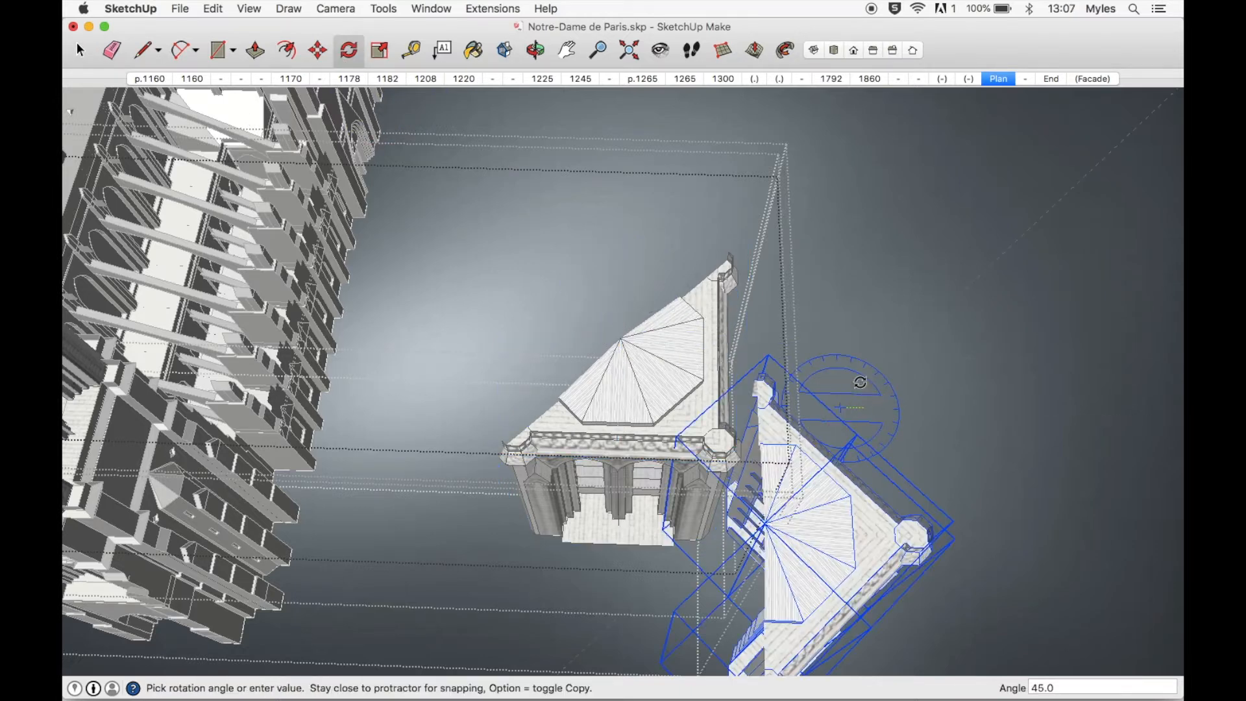
click(821, 407)
Move the rotated set by its roof apex onto the original roof apex to complete the tower top, and clear the selection.
key(m)
click(1093, 240)
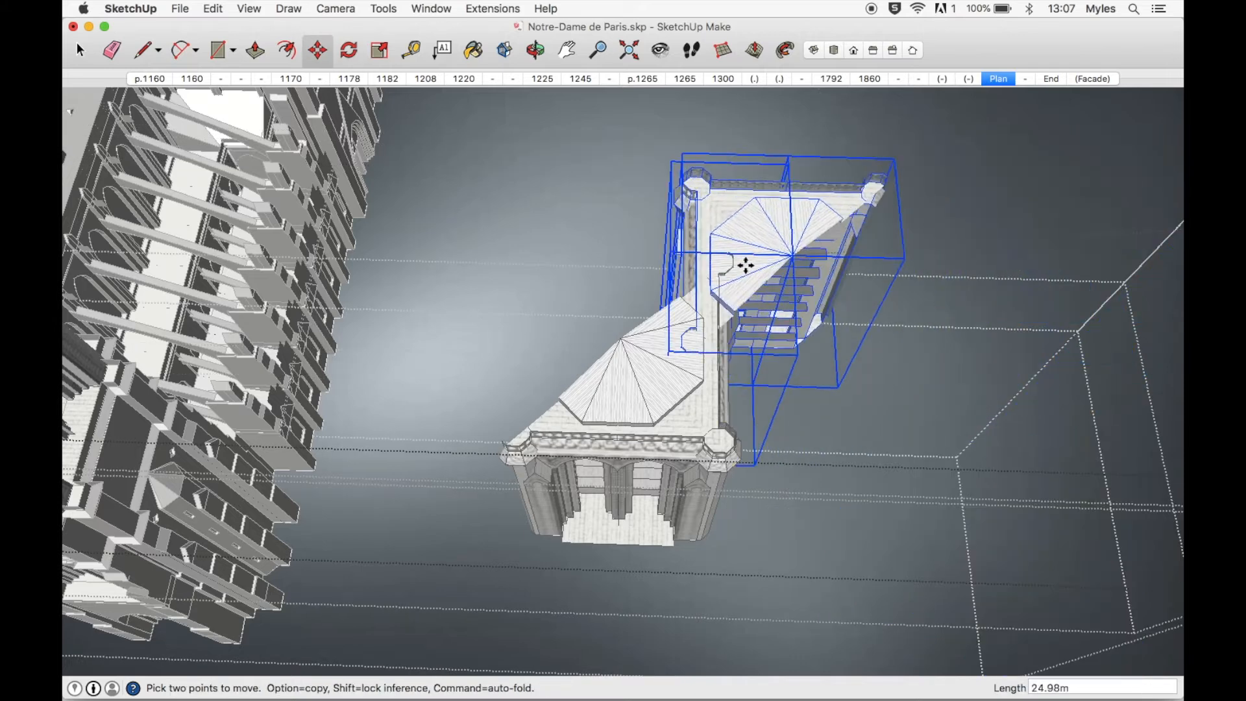
click(621, 337)
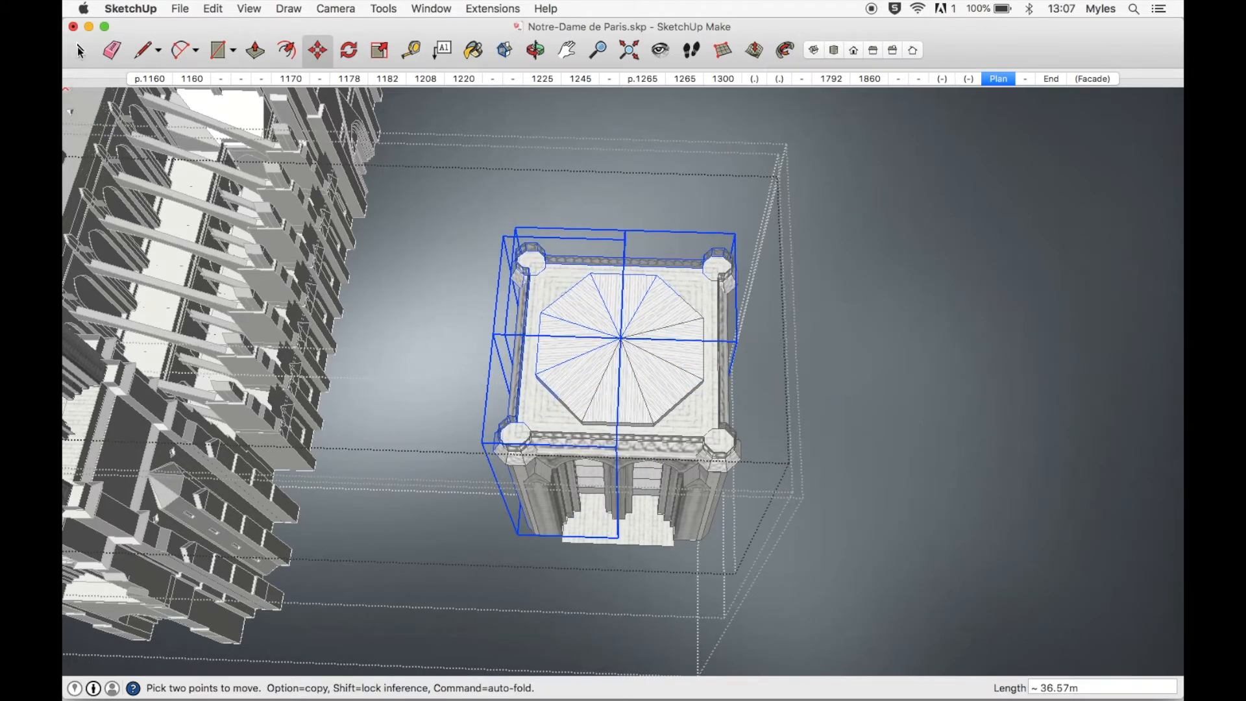
click(79, 52)
click(375, 349)
Open one front quarter-tower component for editing and select its frieze face below the balustrade.
key(o)
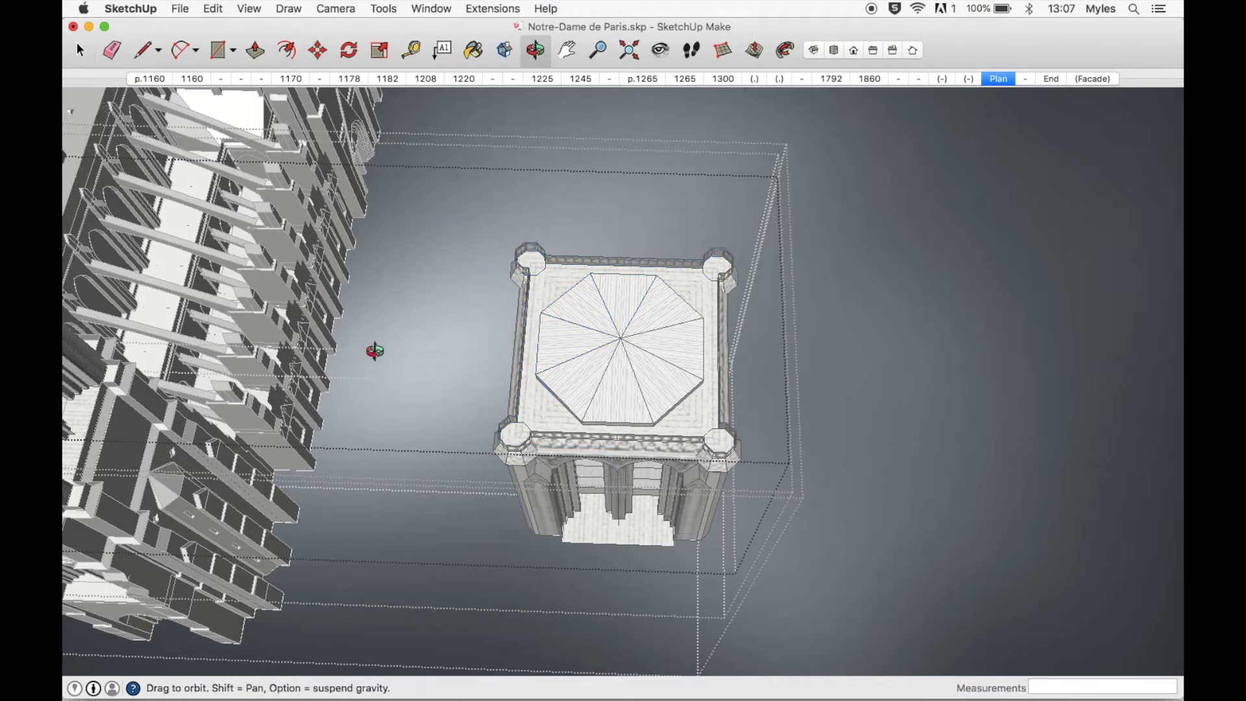
scroll(592, 446, up, 6)
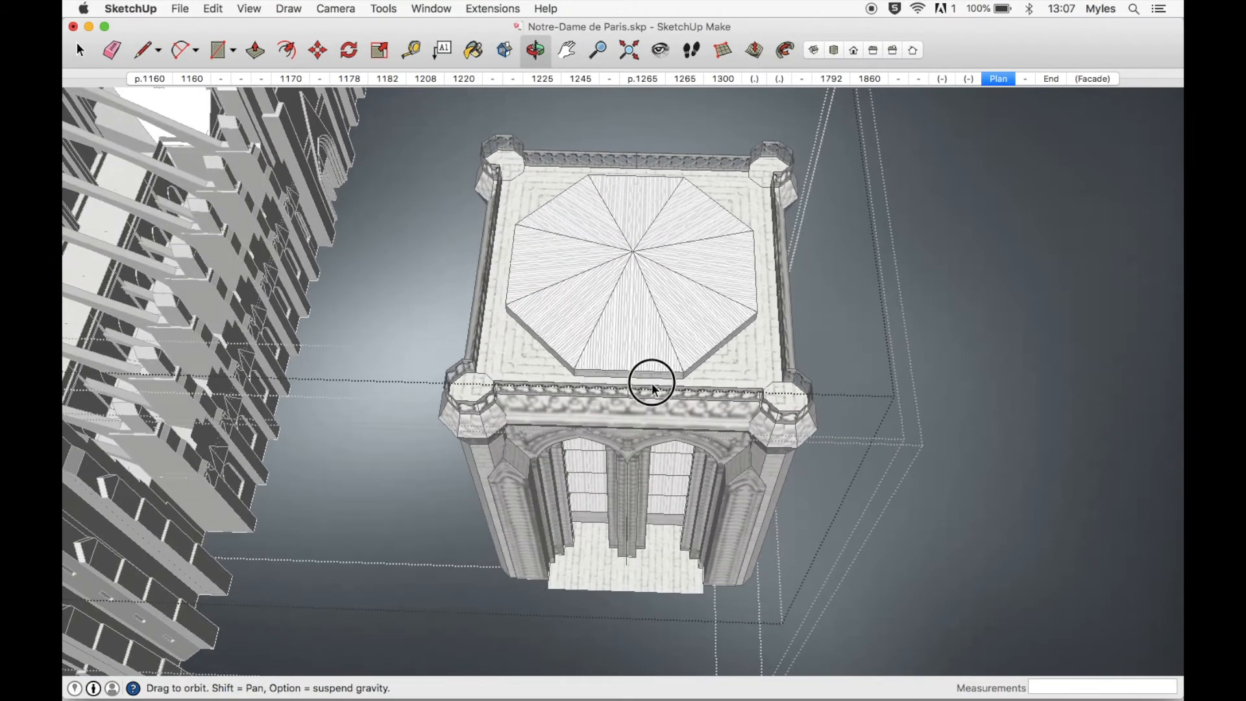
drag(654, 397, 639, 355)
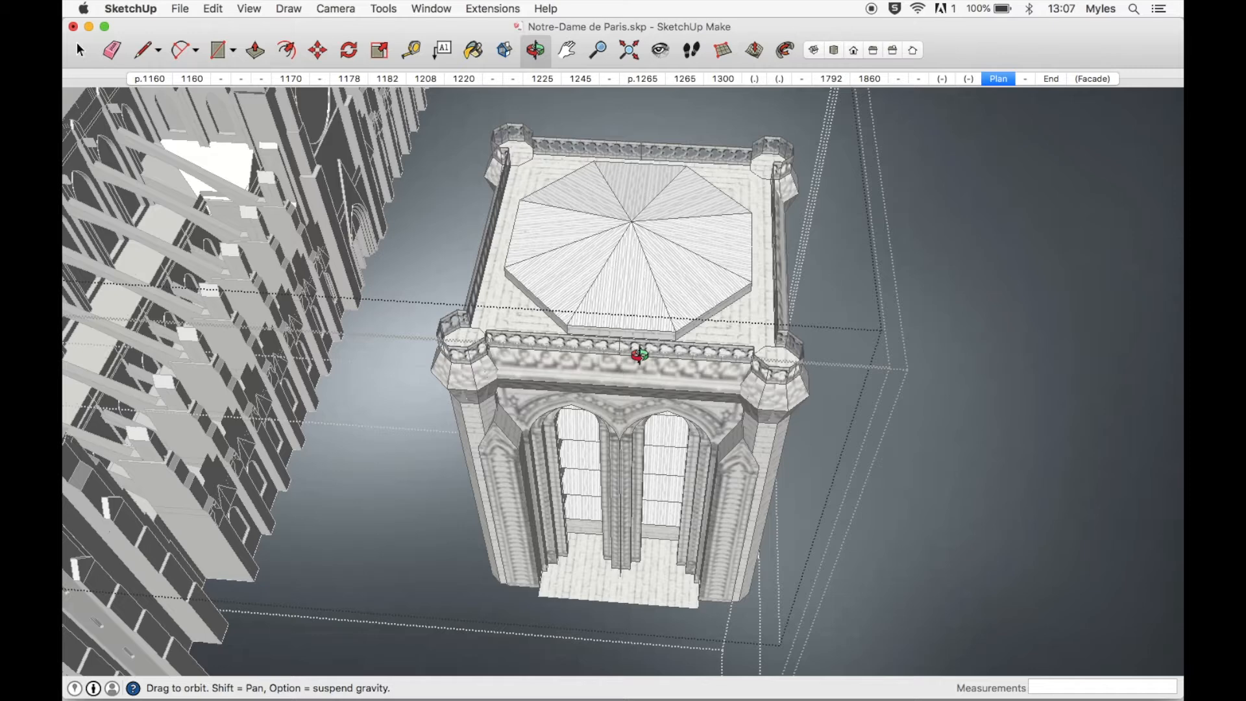
drag(559, 357, 592, 358)
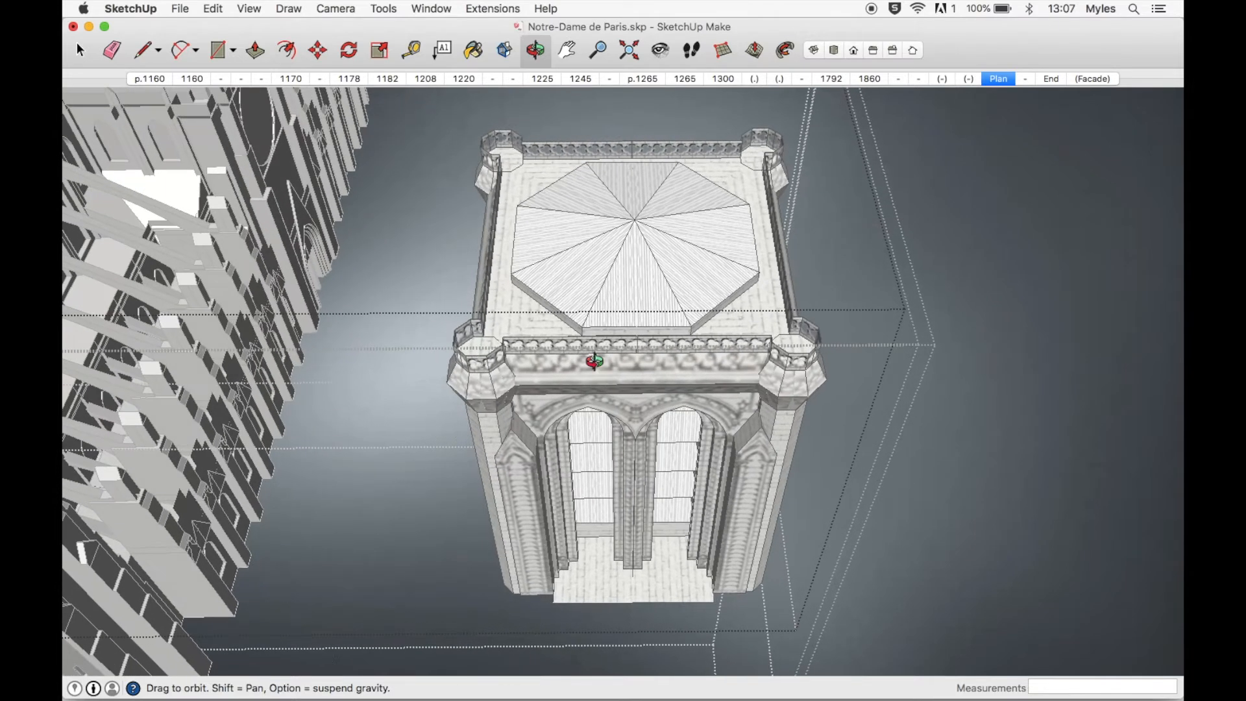
click(80, 50)
double_click(678, 361)
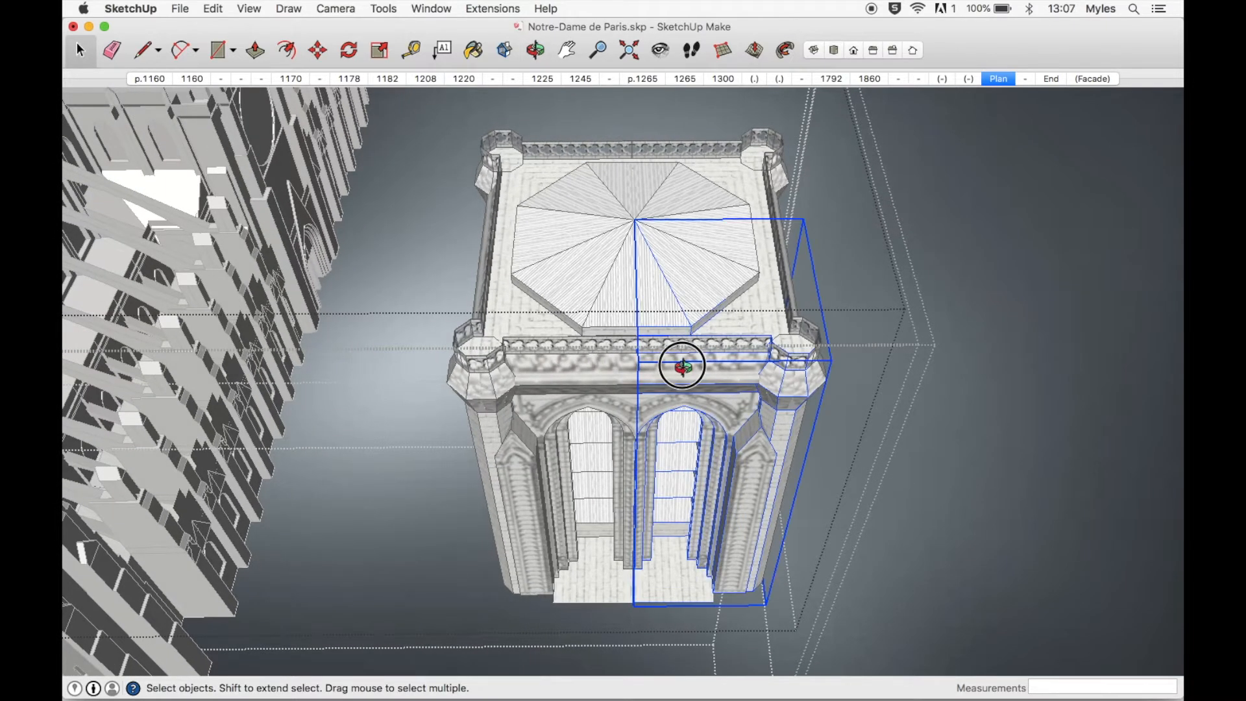
click(677, 374)
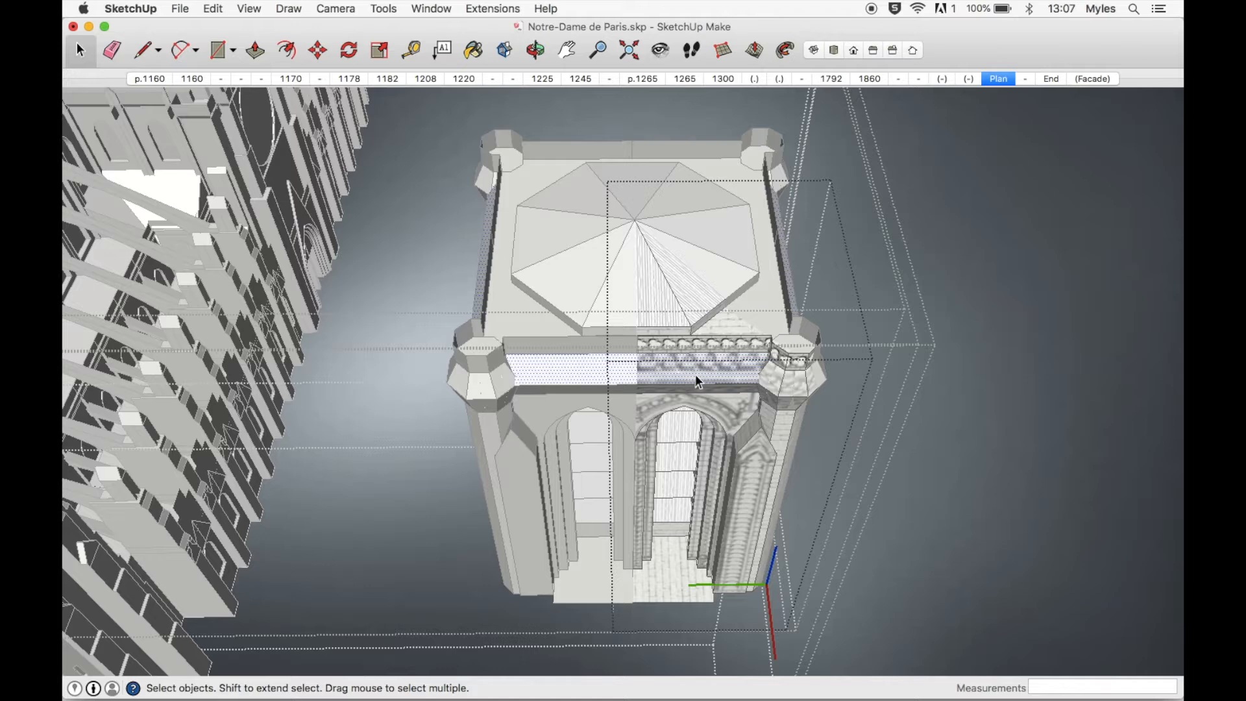
Draw a closed triangle on the frieze face below the balustrade, with one slanted side about 0.45 m long.
scroll(687, 497, up, 3)
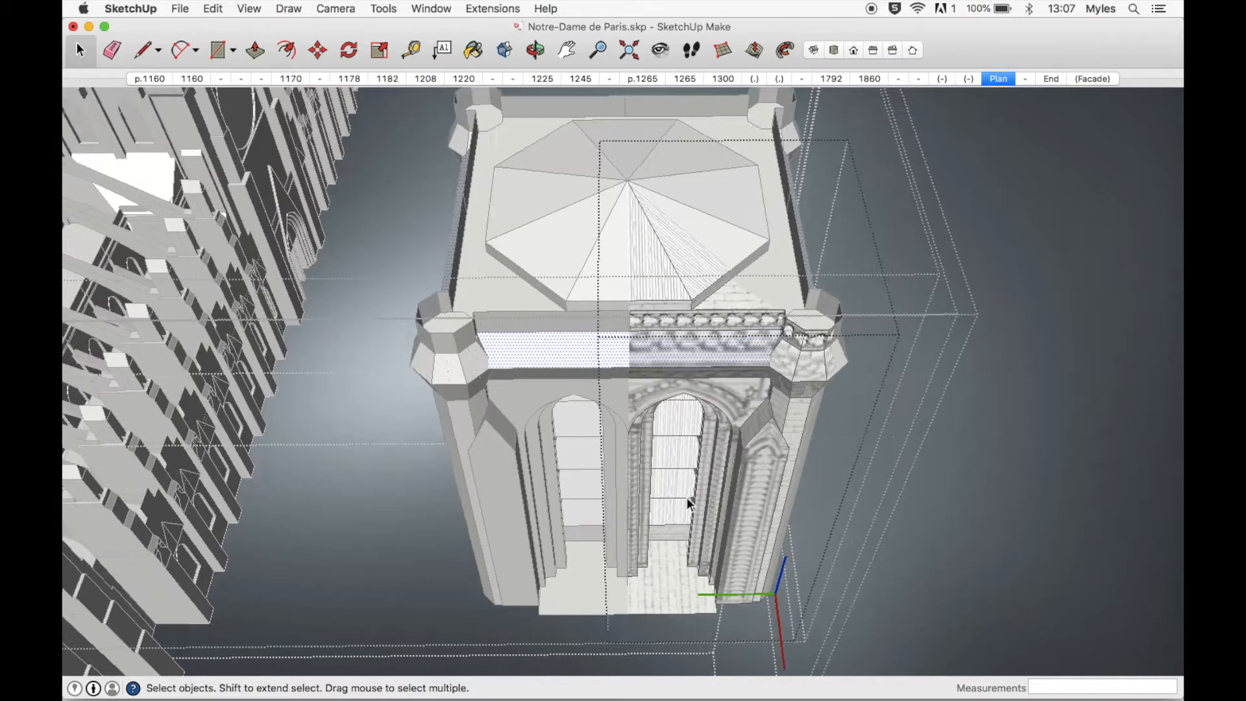
scroll(672, 298, up, 3)
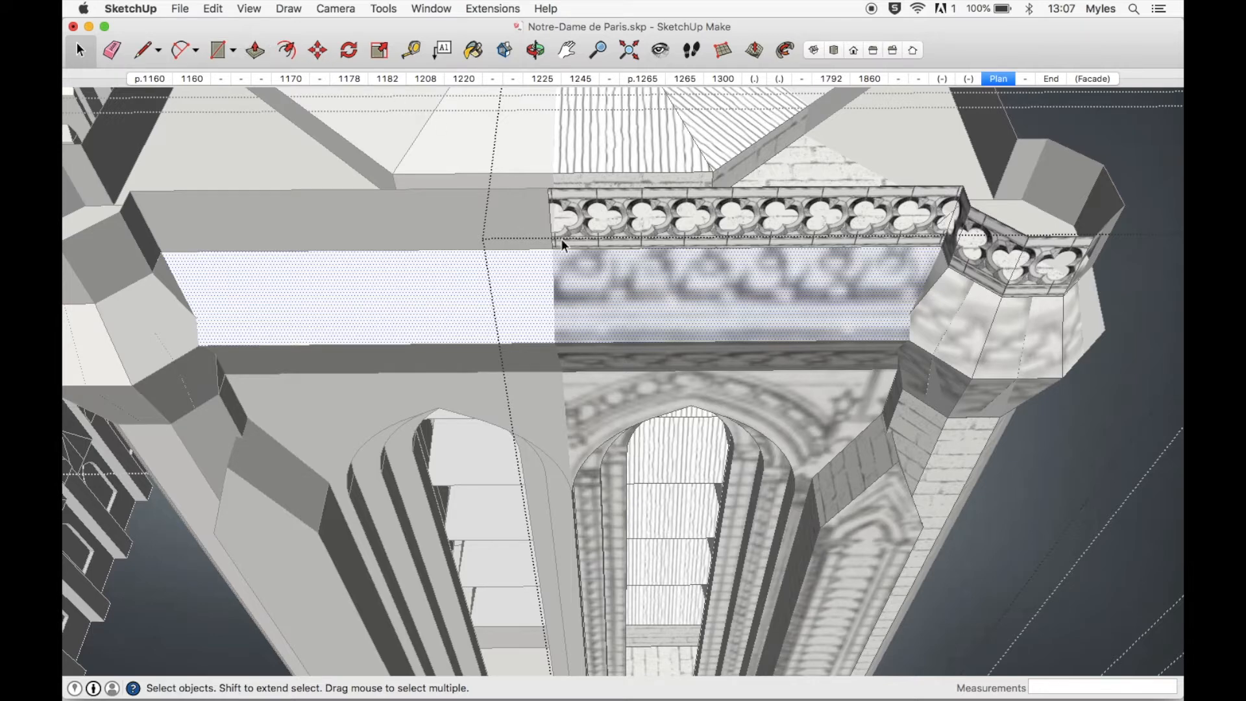
key(l)
click(669, 301)
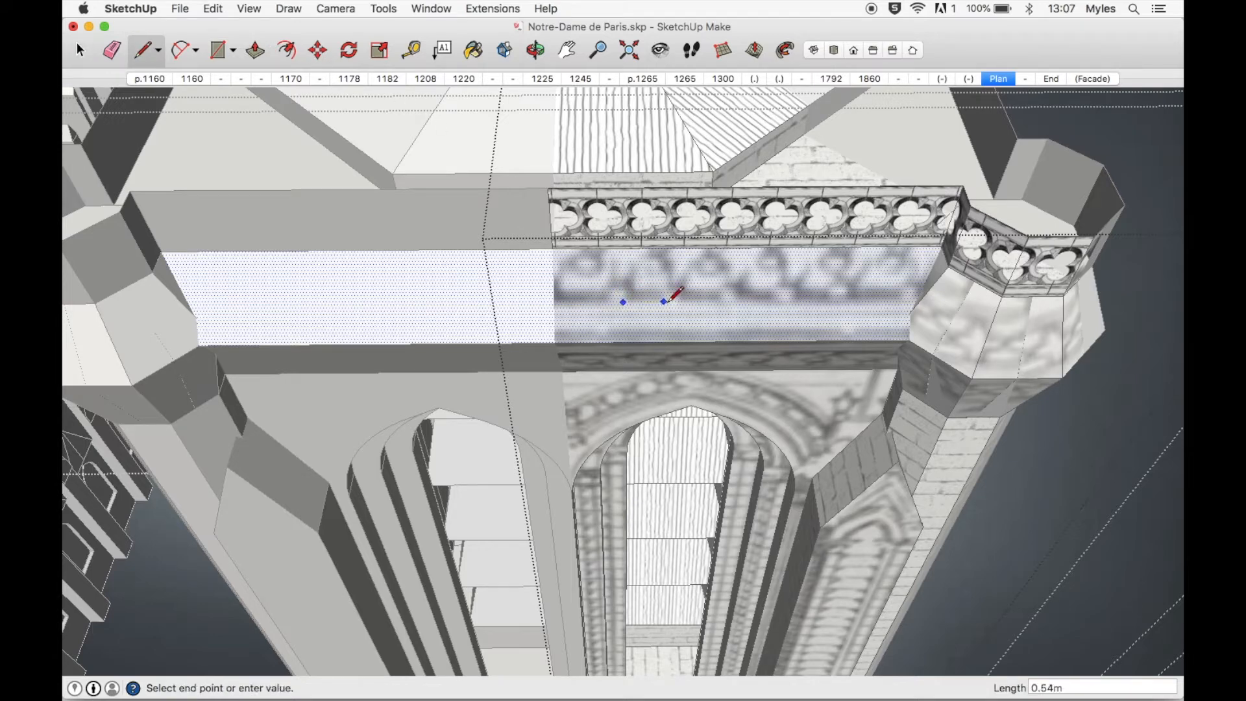
click(639, 273)
click(623, 302)
click(623, 303)
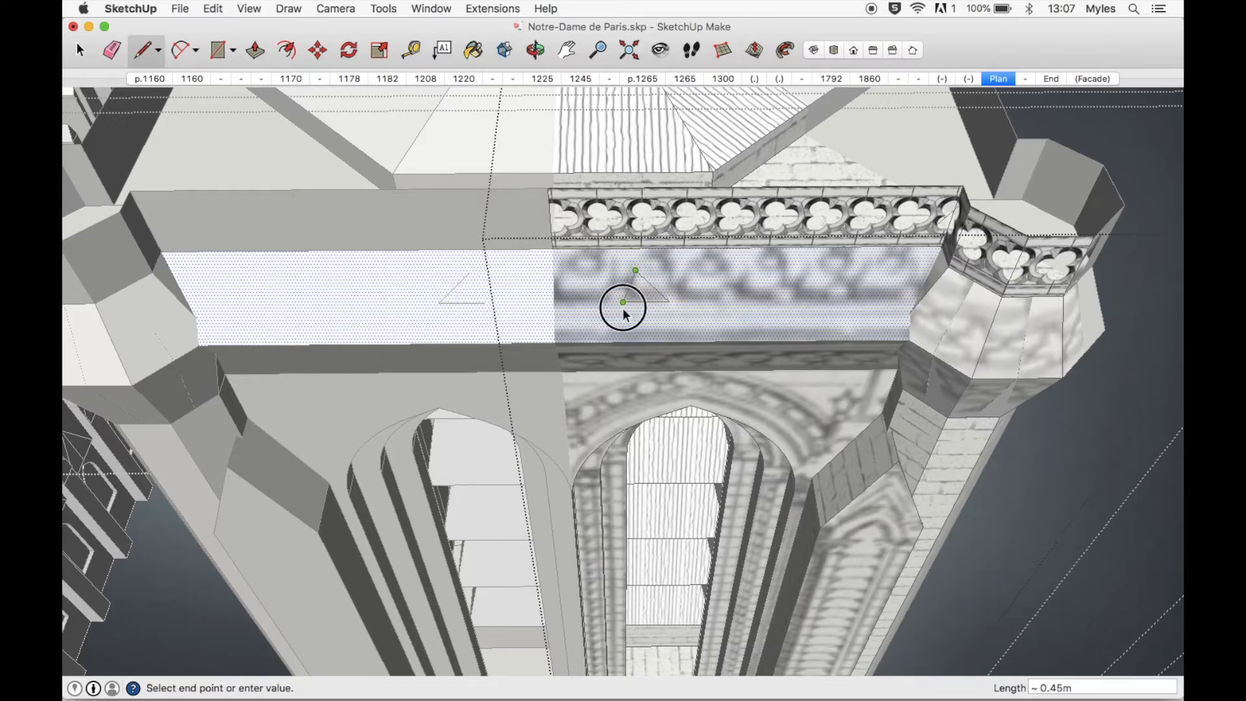
key(Escape)
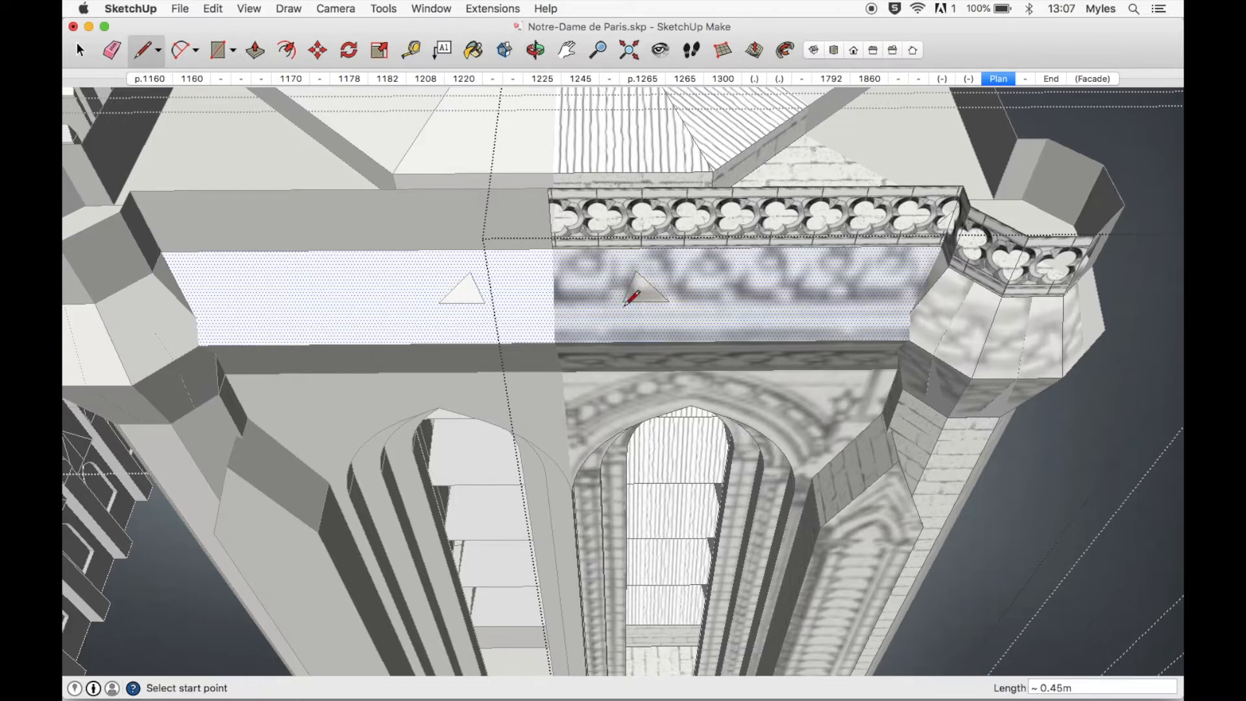
Extrude the frieze triangle outward 1.37 m and leave the tower component's editing mode.
key(p)
mouse_move(649, 299)
mouse_down()
mouse_move(635, 305)
mouse_move(652, 312)
mouse_up()
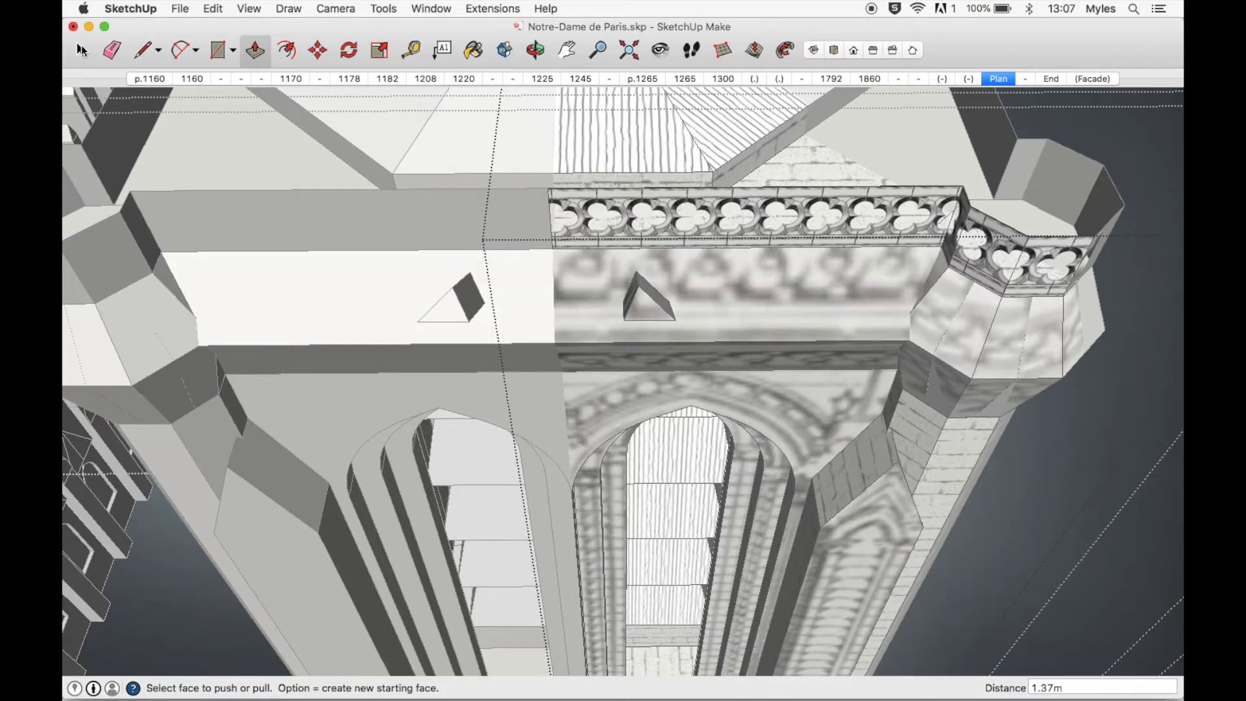
click(81, 50)
scroll(977, 442, down, 3)
middle_drag(671, 351, 684, 324)
drag(766, 334, 687, 170)
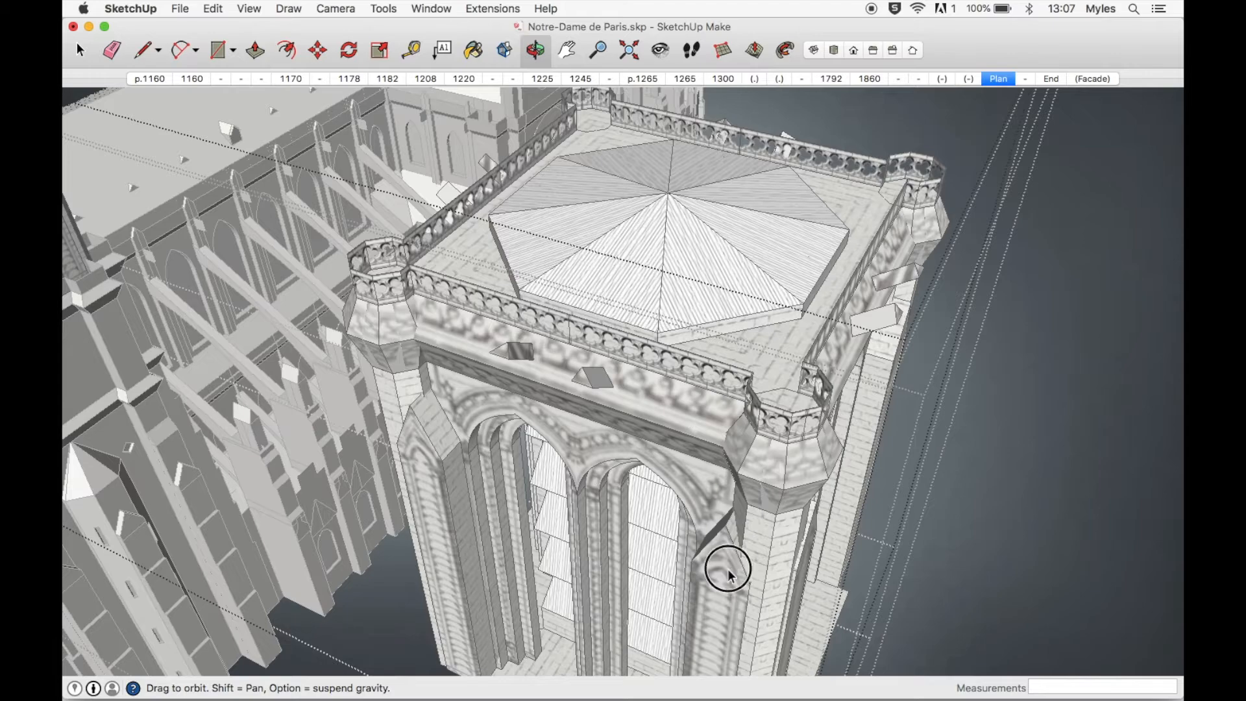
drag(730, 544, 731, 389)
drag(784, 473, 803, 427)
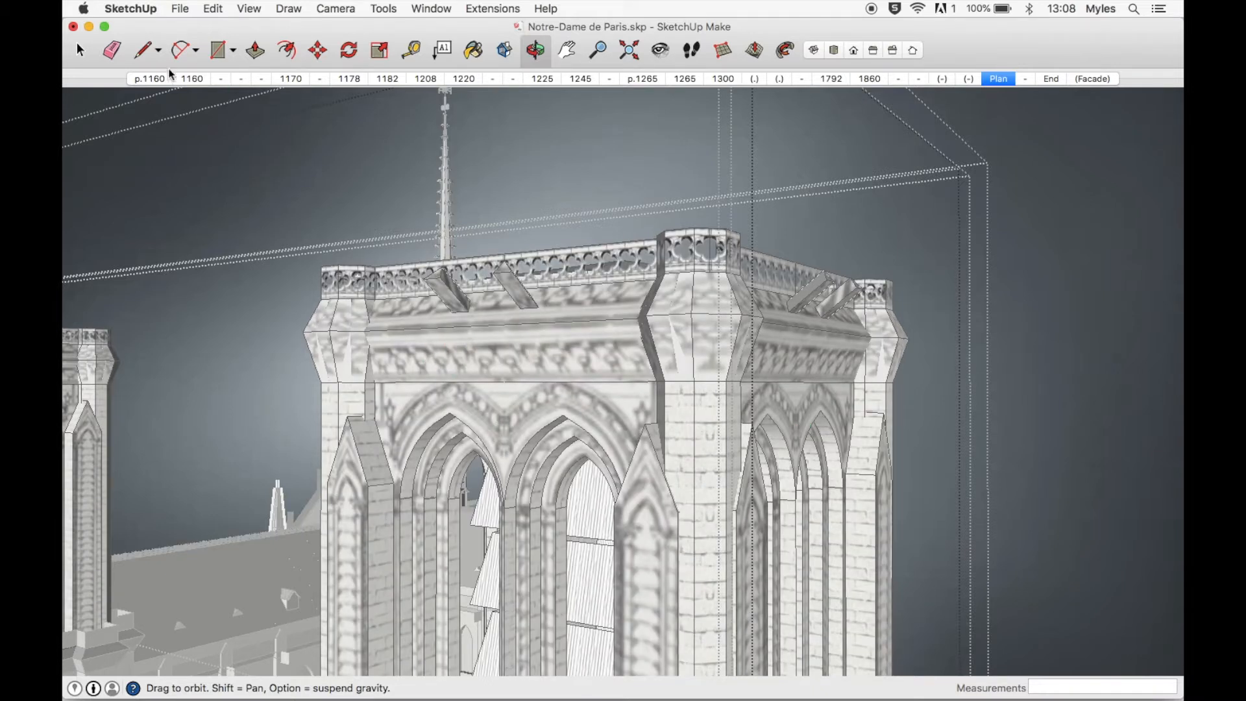
click(81, 51)
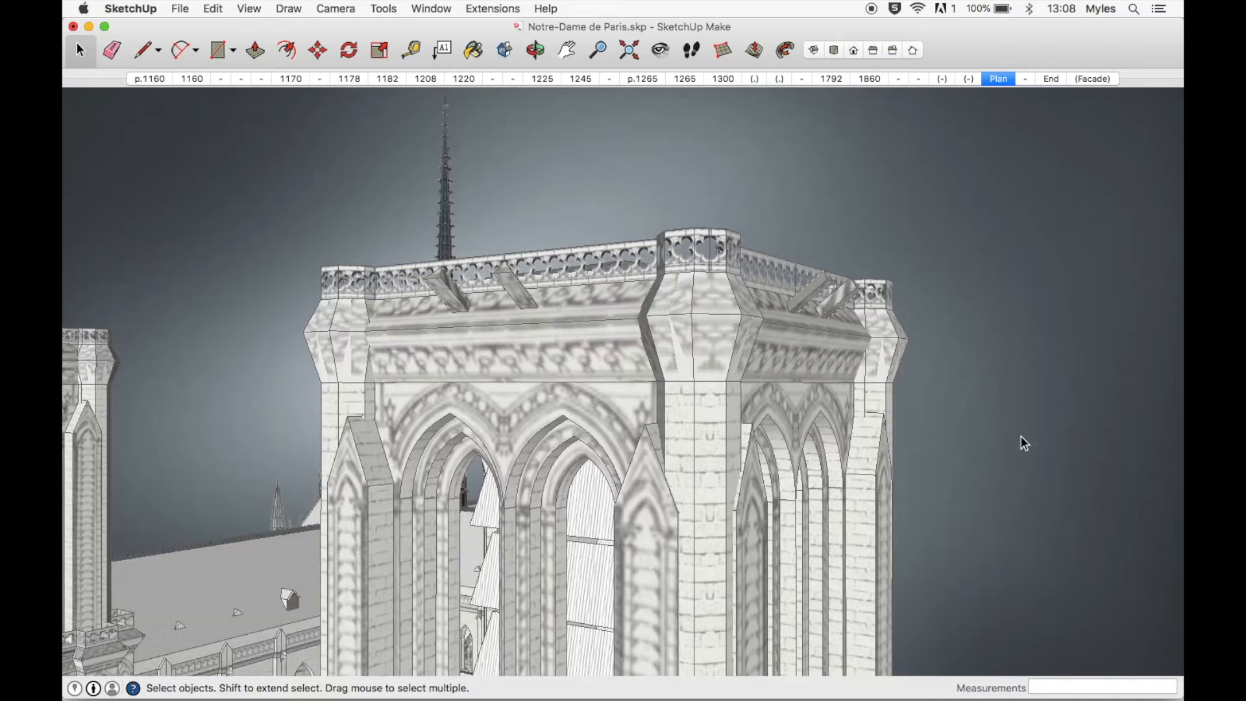
Open the nested quarter-column component inside the nave for editing from below the cathedral and select a face of its shaft.
key(o)
drag(654, 598, 673, 589)
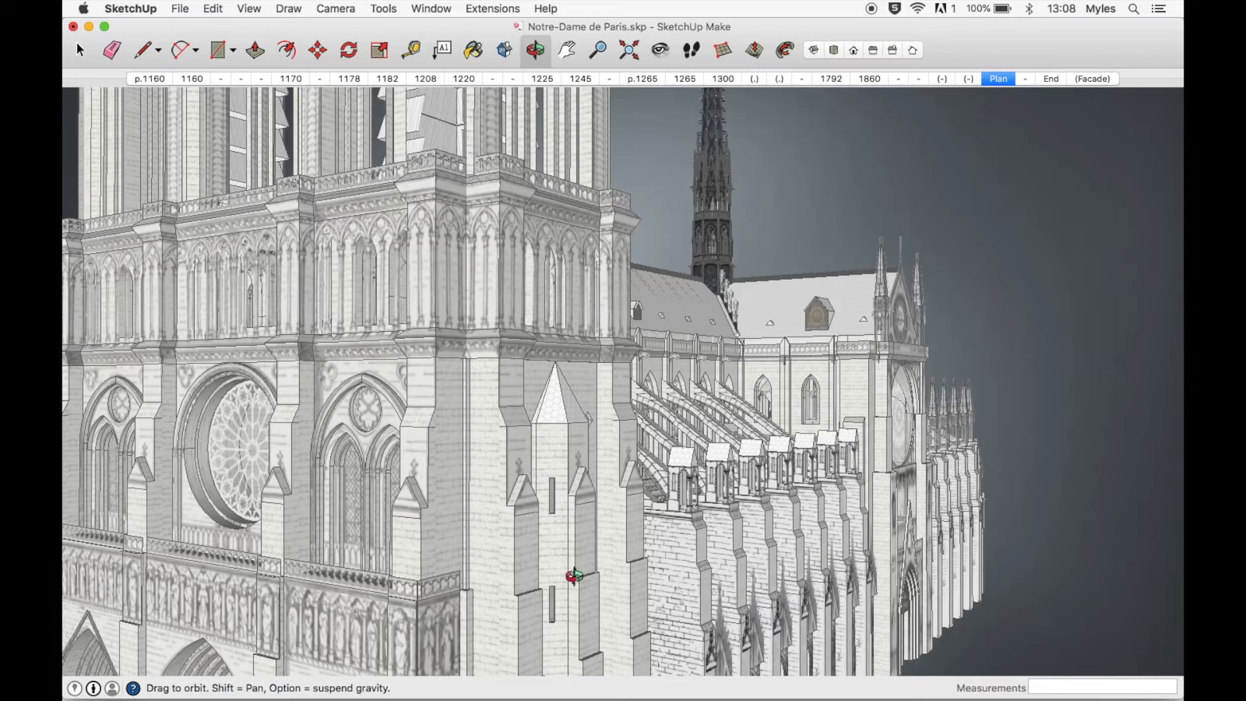
drag(740, 570, 700, 289)
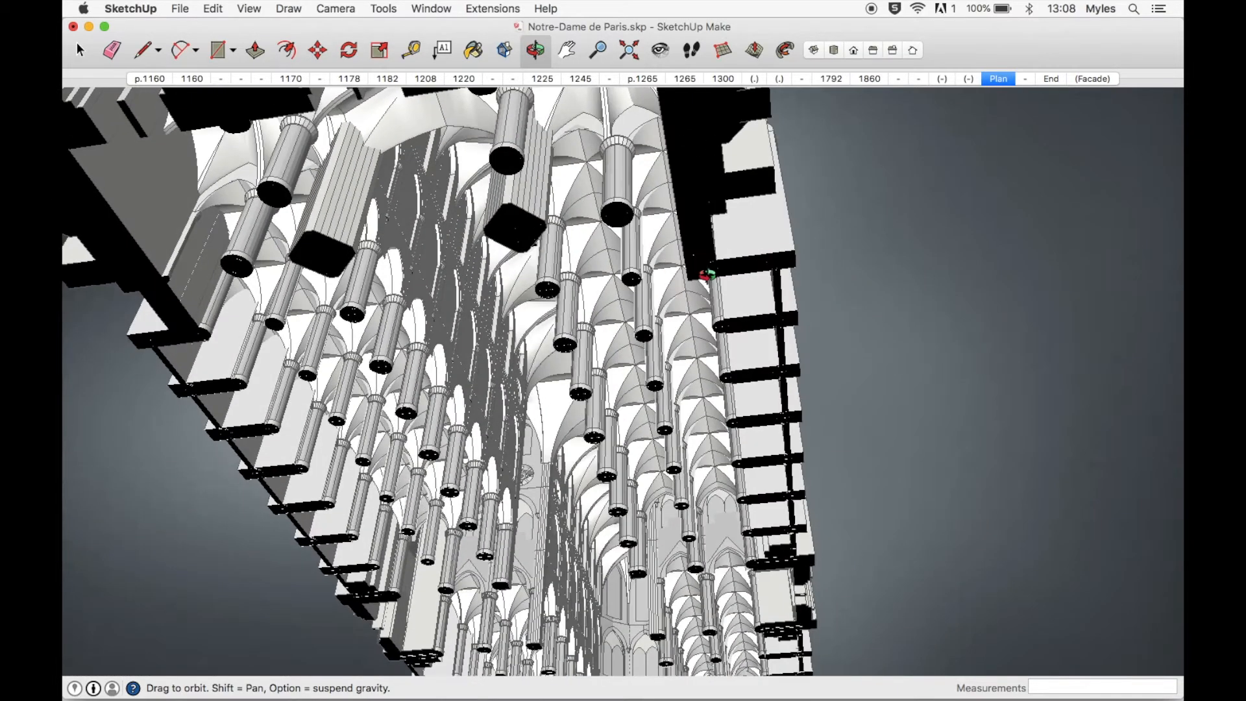
scroll(644, 335, up, 8)
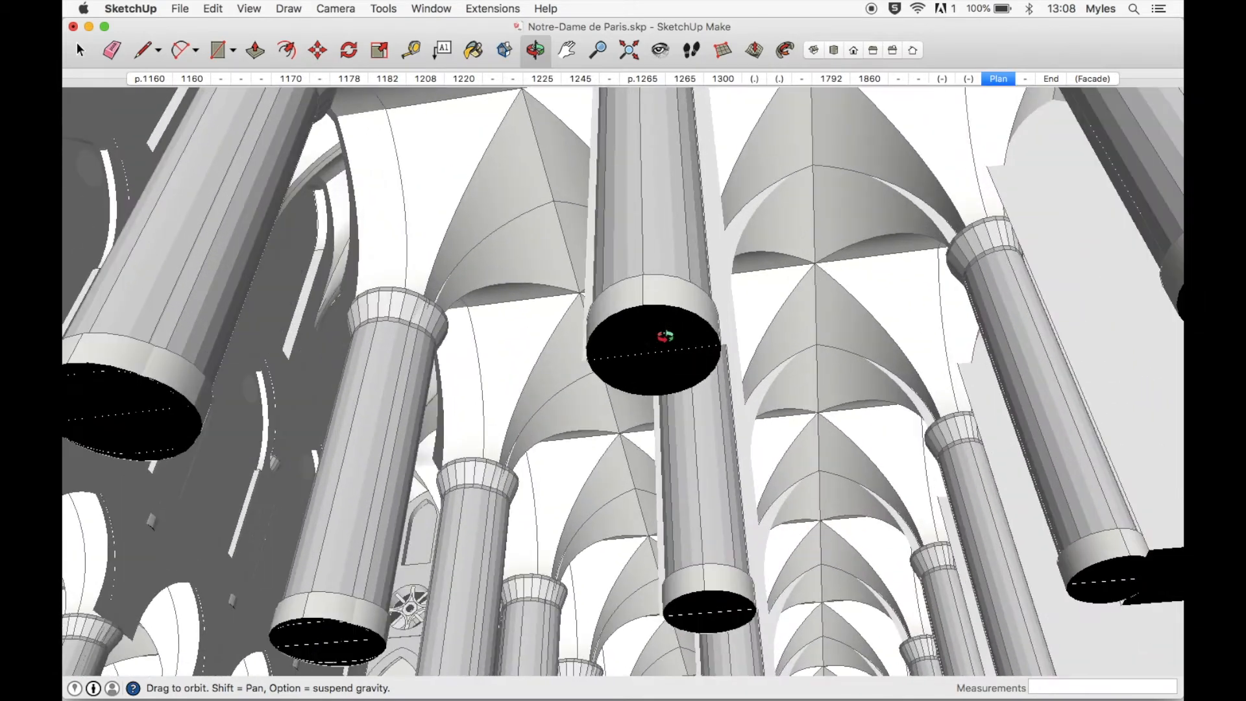
drag(666, 337, 678, 312)
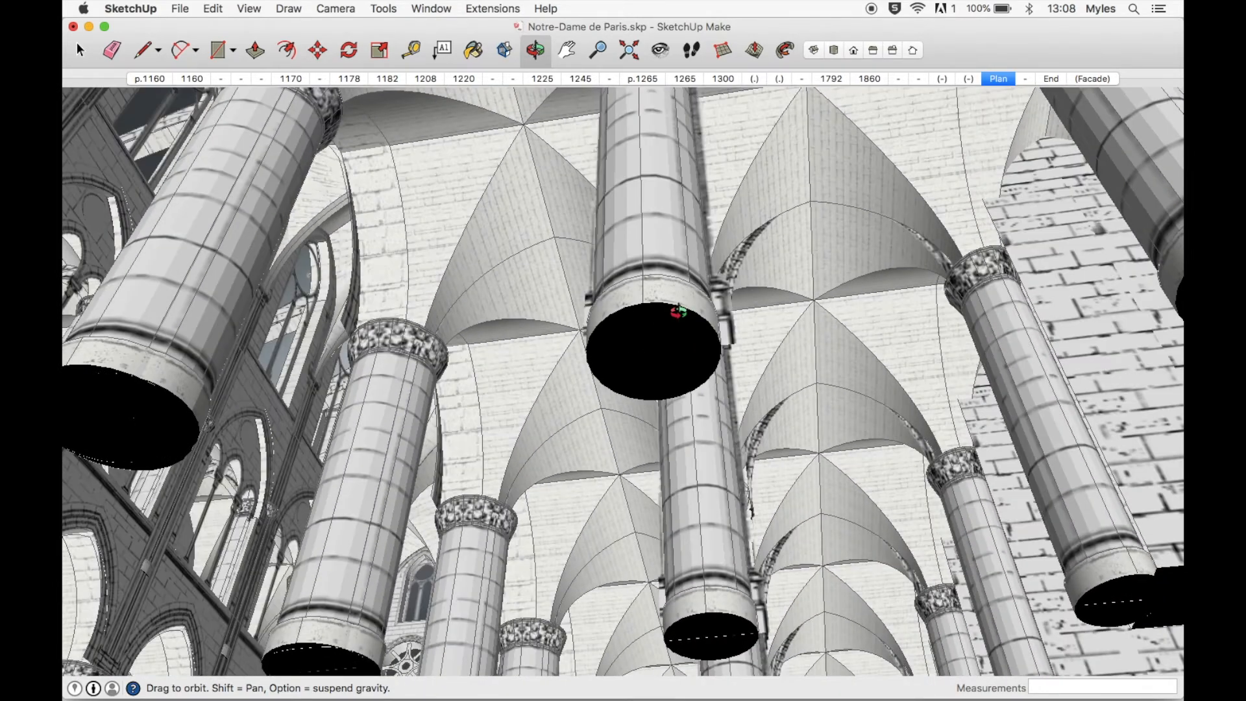
click(78, 51)
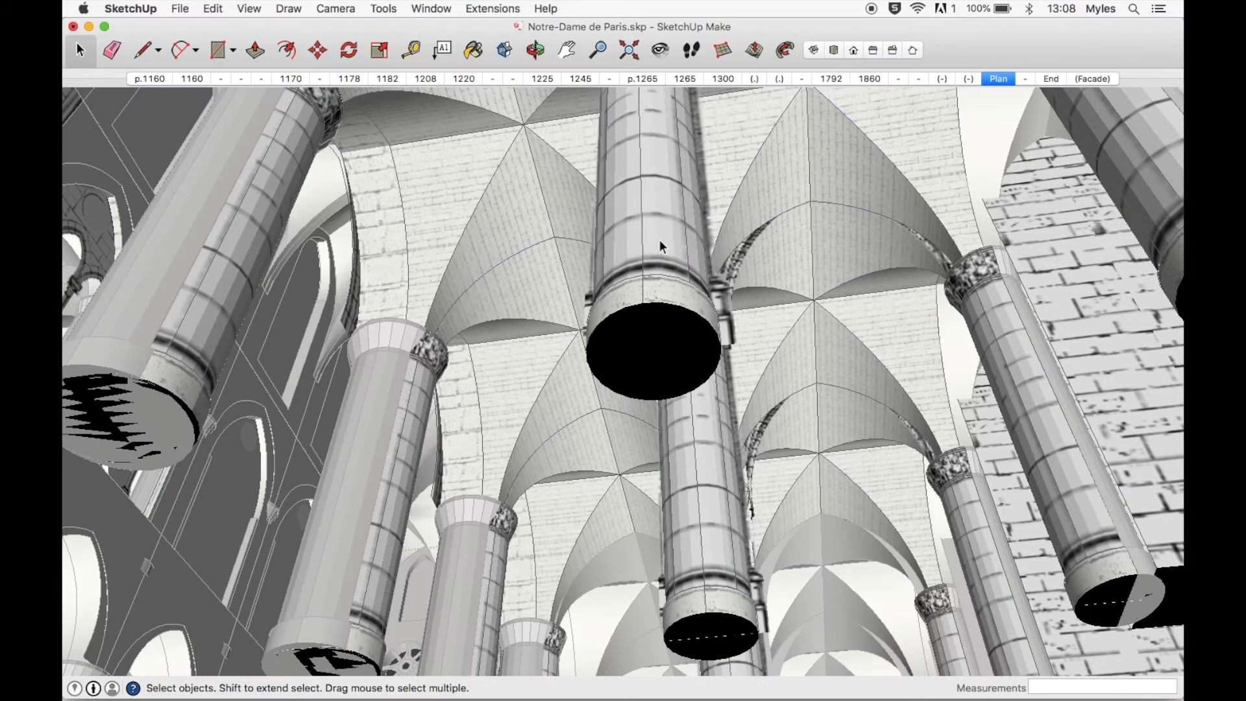
key(super+a)
click(667, 321)
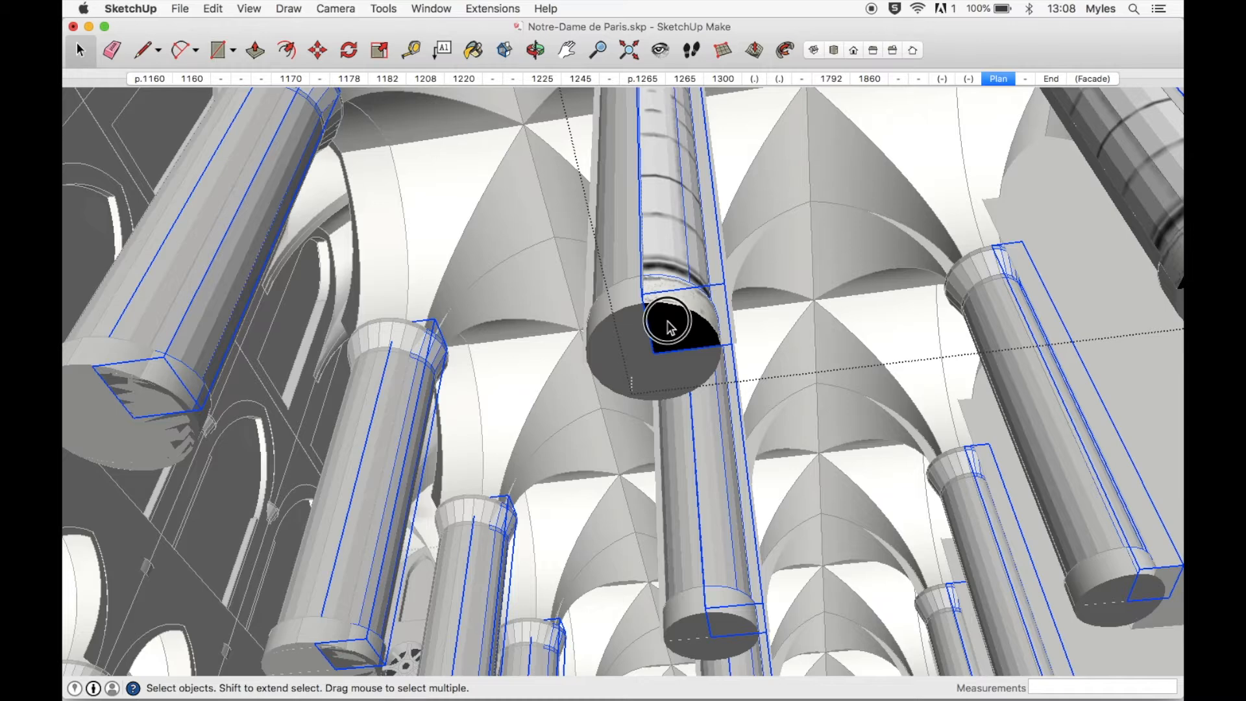
double_click(667, 323)
click(668, 233)
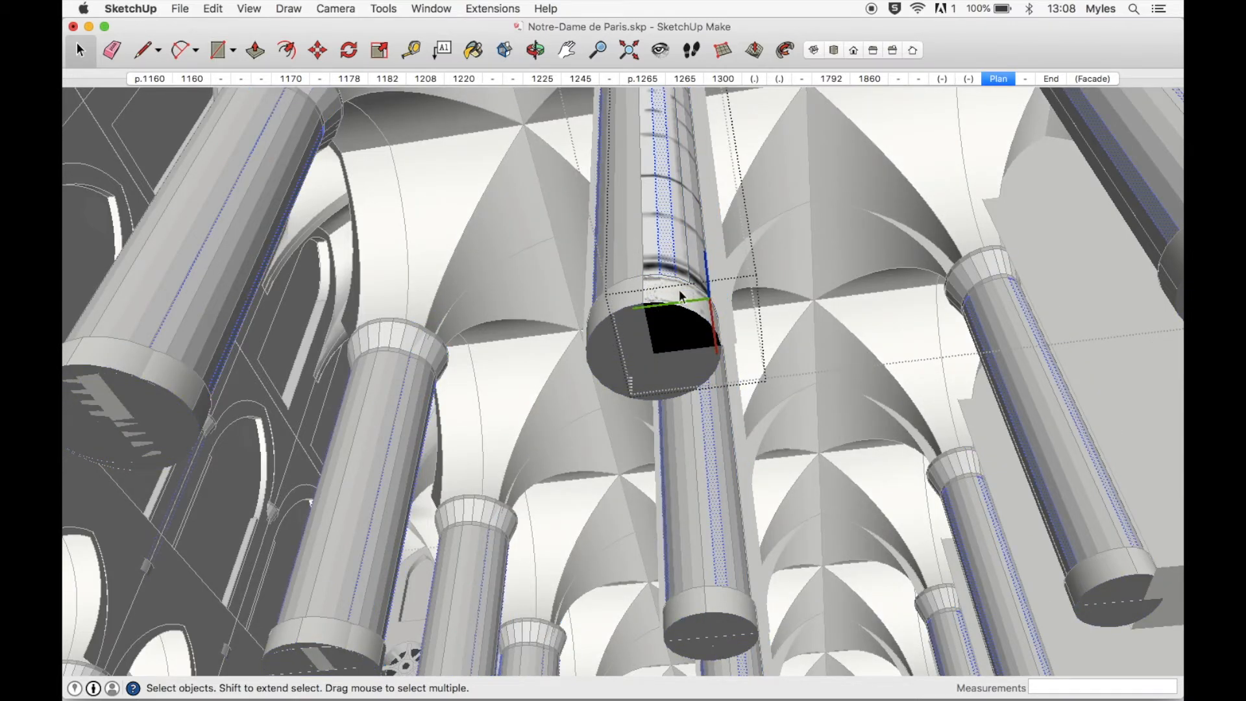
Leave the quarter-column component and select the brick quarter-vault component above a column in the neighbouring bay.
key(Escape)
key(o)
drag(758, 292, 719, 248)
scroll(675, 347, down, 3)
click(78, 45)
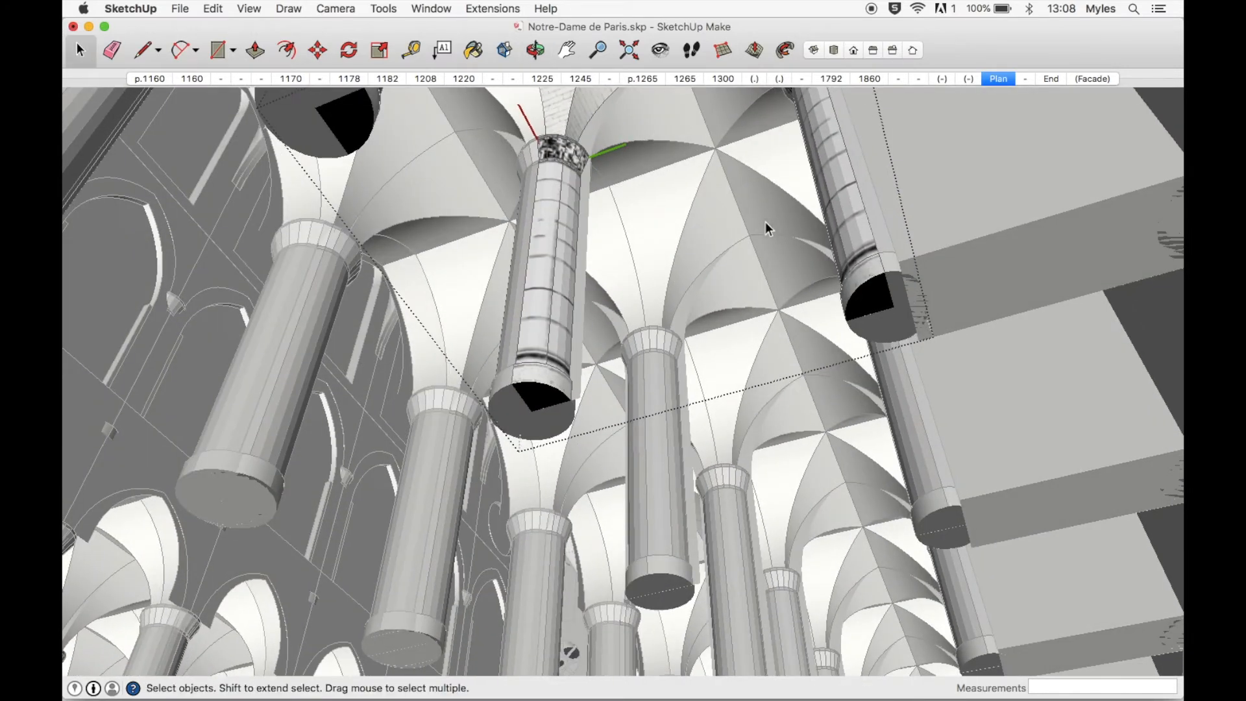
click(683, 248)
double_click(697, 211)
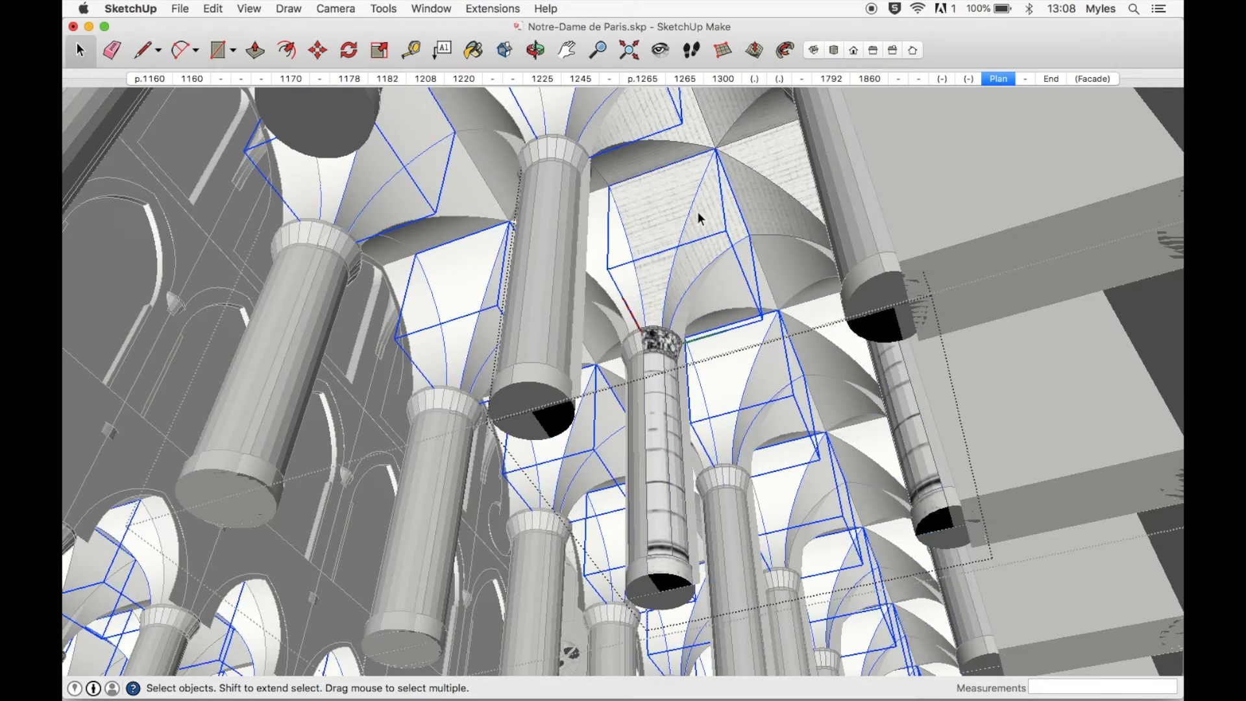
key(Escape)
click(691, 220)
Examine the repeated quarter-vault instances across the ceiling, and open one above a column for editing.
key(o)
drag(692, 222, 460, 144)
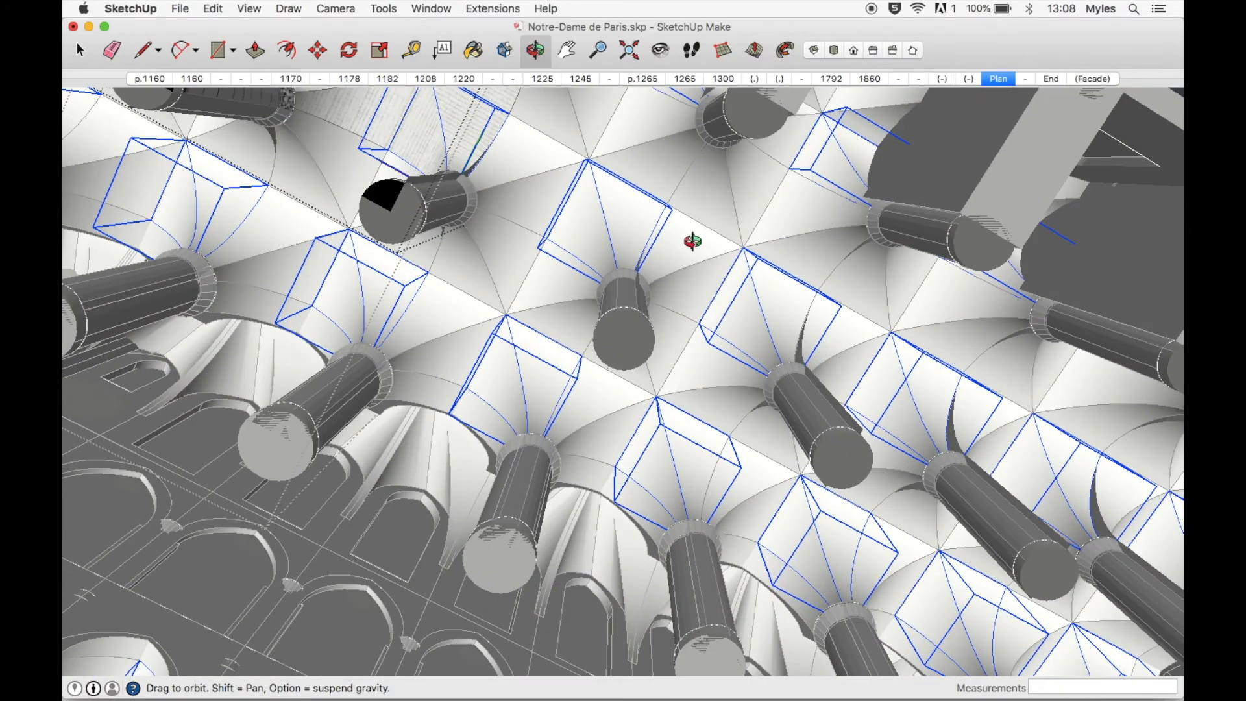
scroll(692, 242, down, 5)
scroll(693, 241, down, 2)
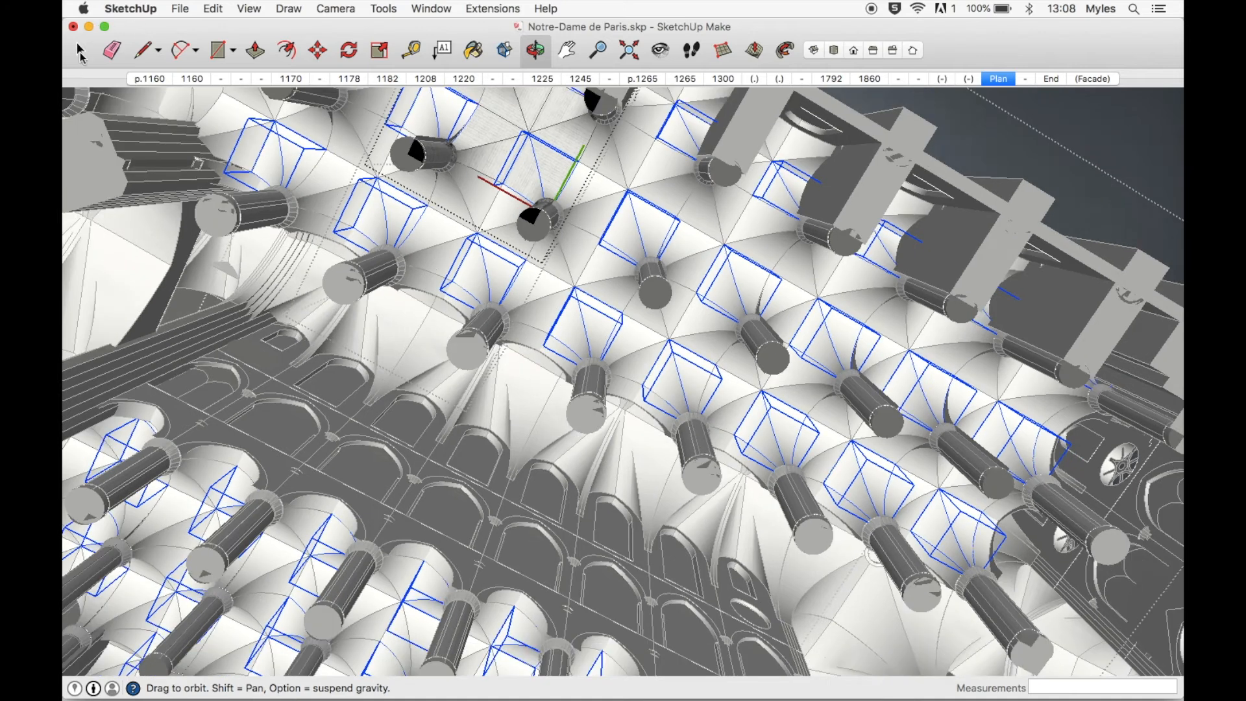
click(80, 50)
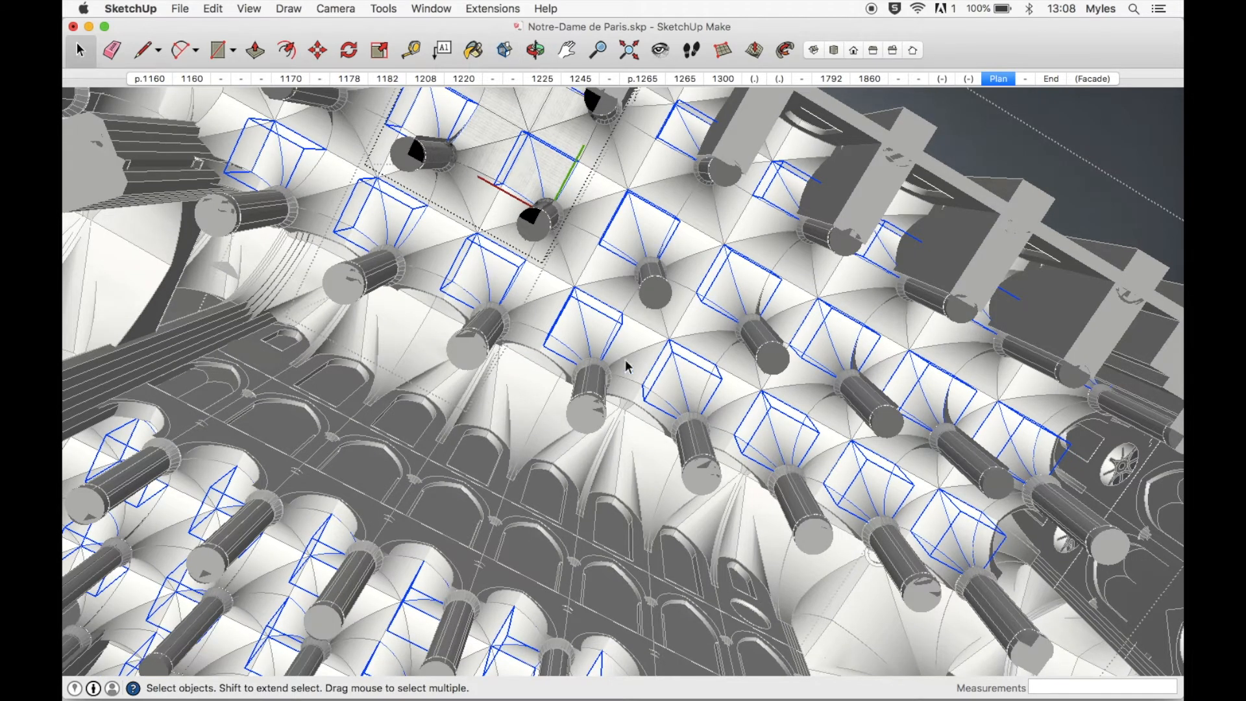
double_click(542, 172)
scroll(542, 172, up, 2)
scroll(542, 173, up, 6)
Select each of the quarter-vault's two curved brick surfaces in turn, together with their bounding edges.
key(p)
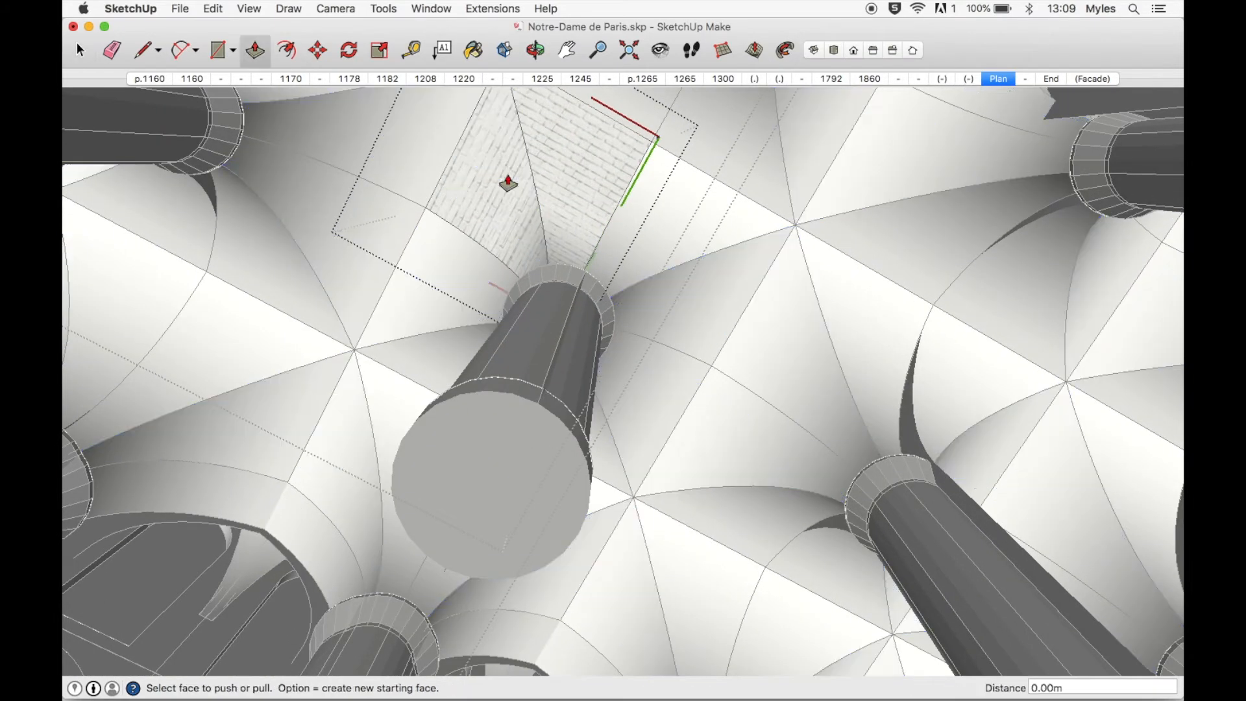
key(o)
drag(507, 172, 729, 225)
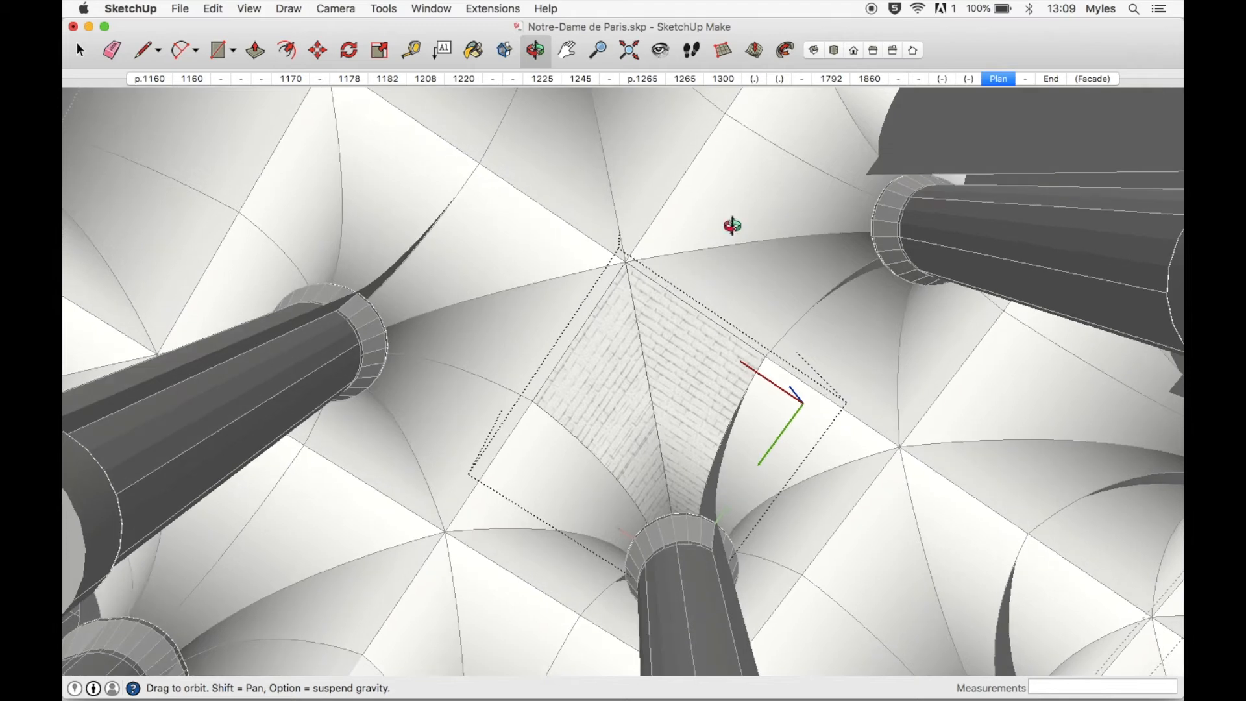
key(space)
triple_click(688, 400)
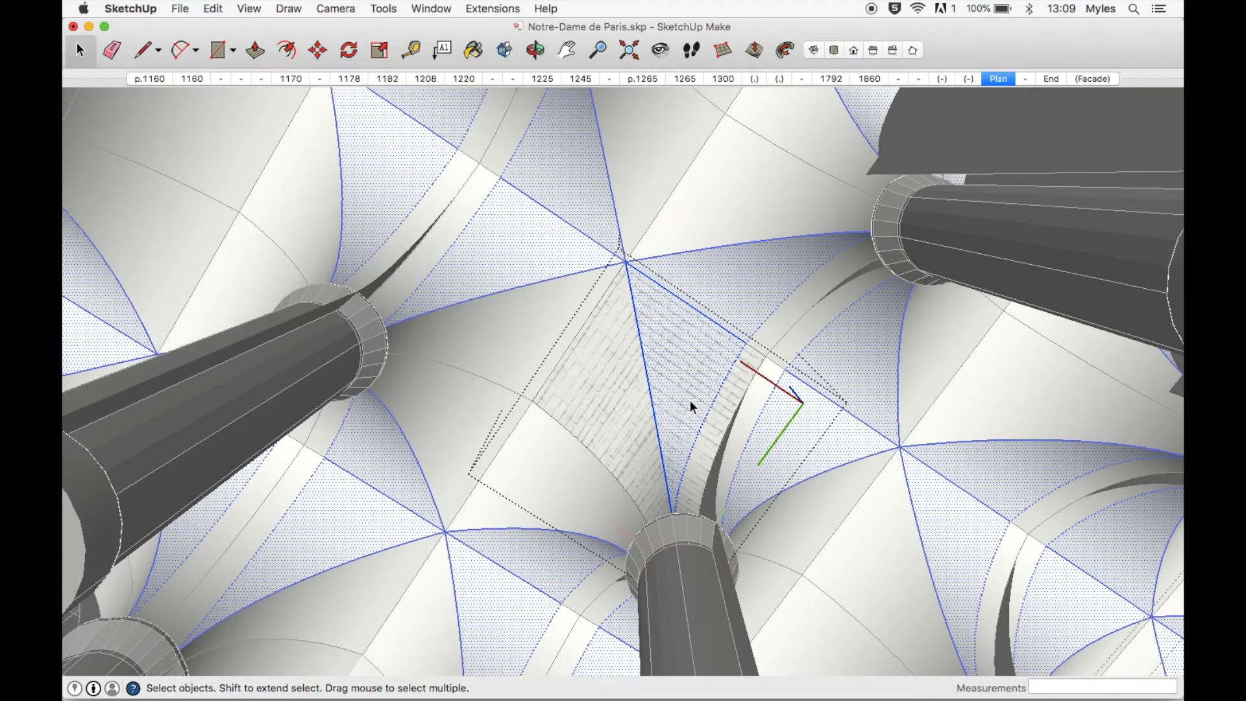
triple_click(598, 384)
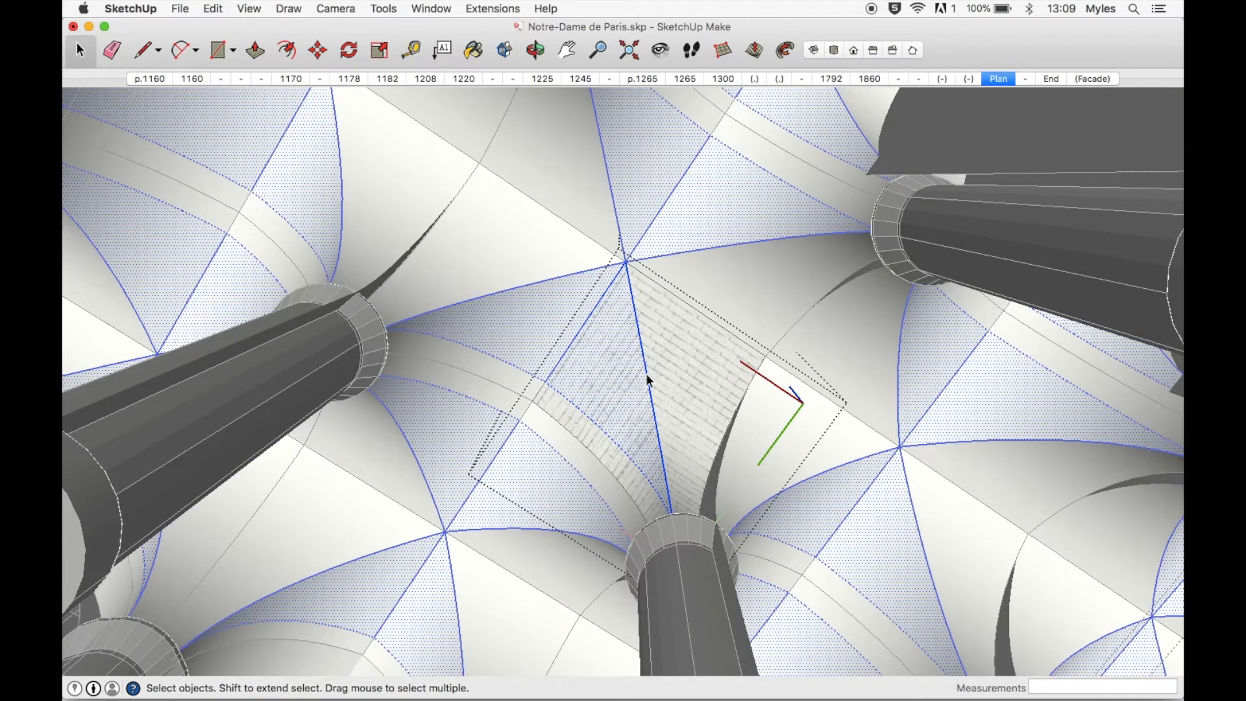
Leave the quarter-vault component and its enclosing components level by level until the whole cathedral is closed for editing.
key(Escape)
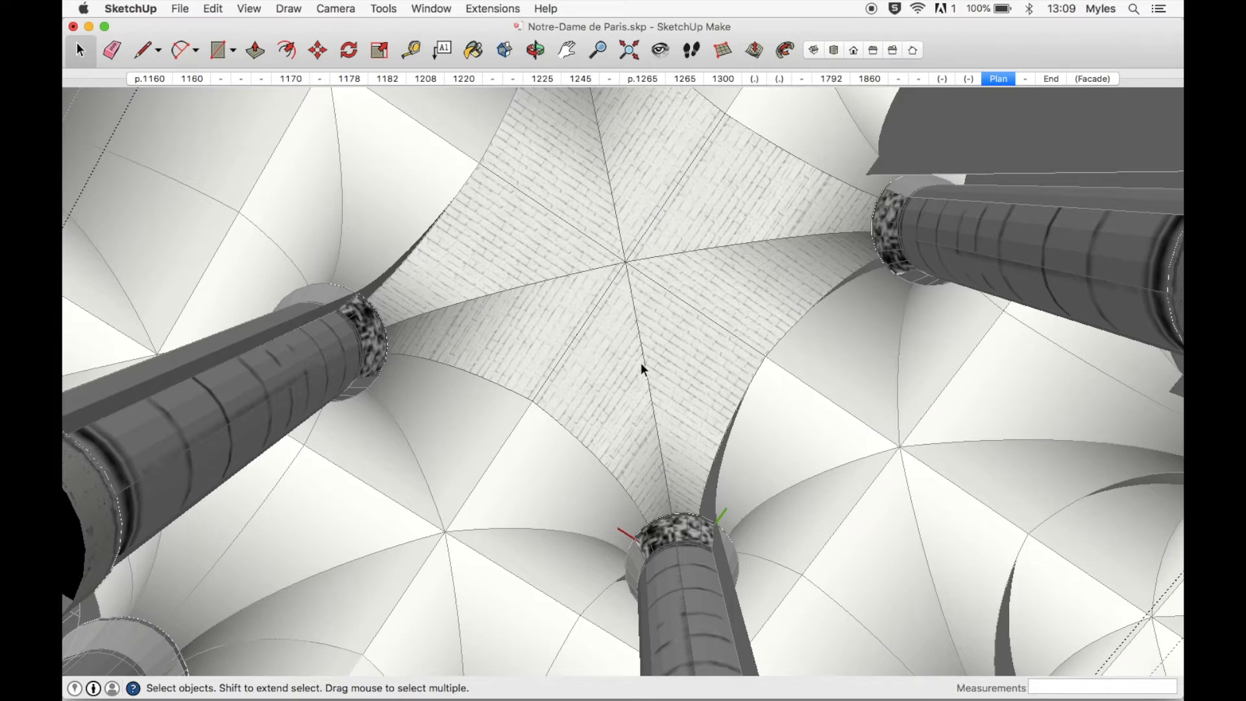
scroll(589, 192, down, 10)
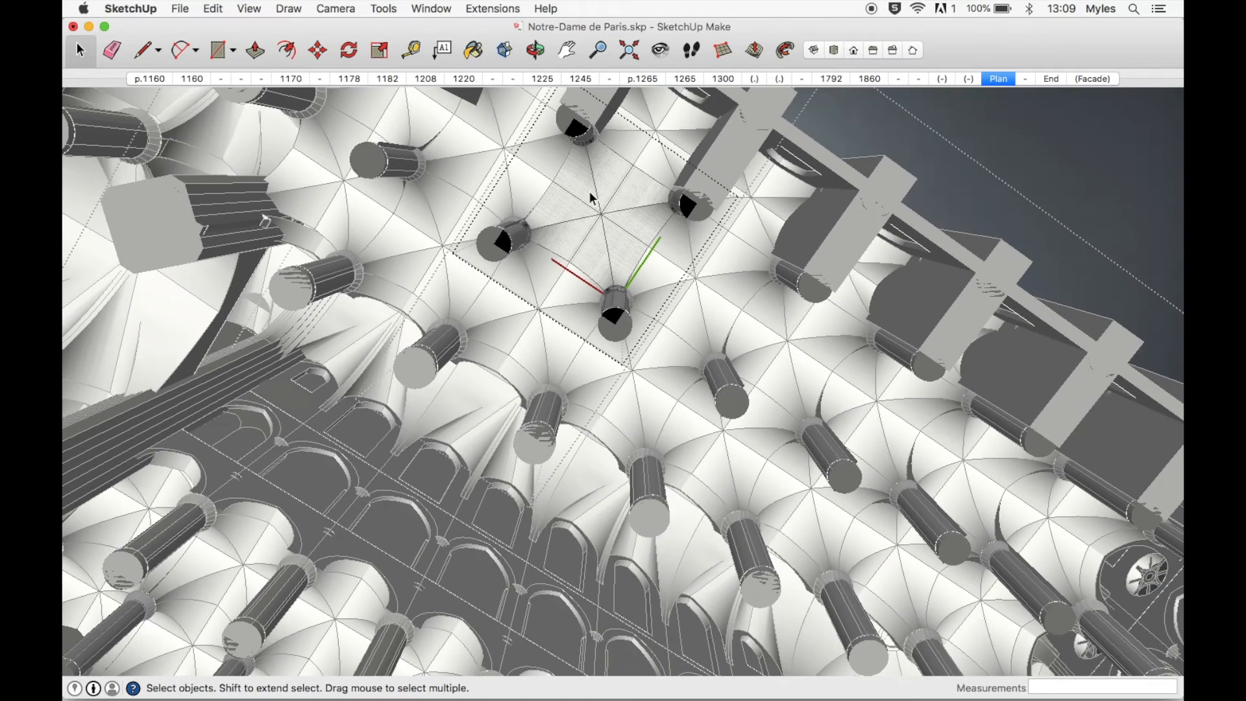
click(1062, 145)
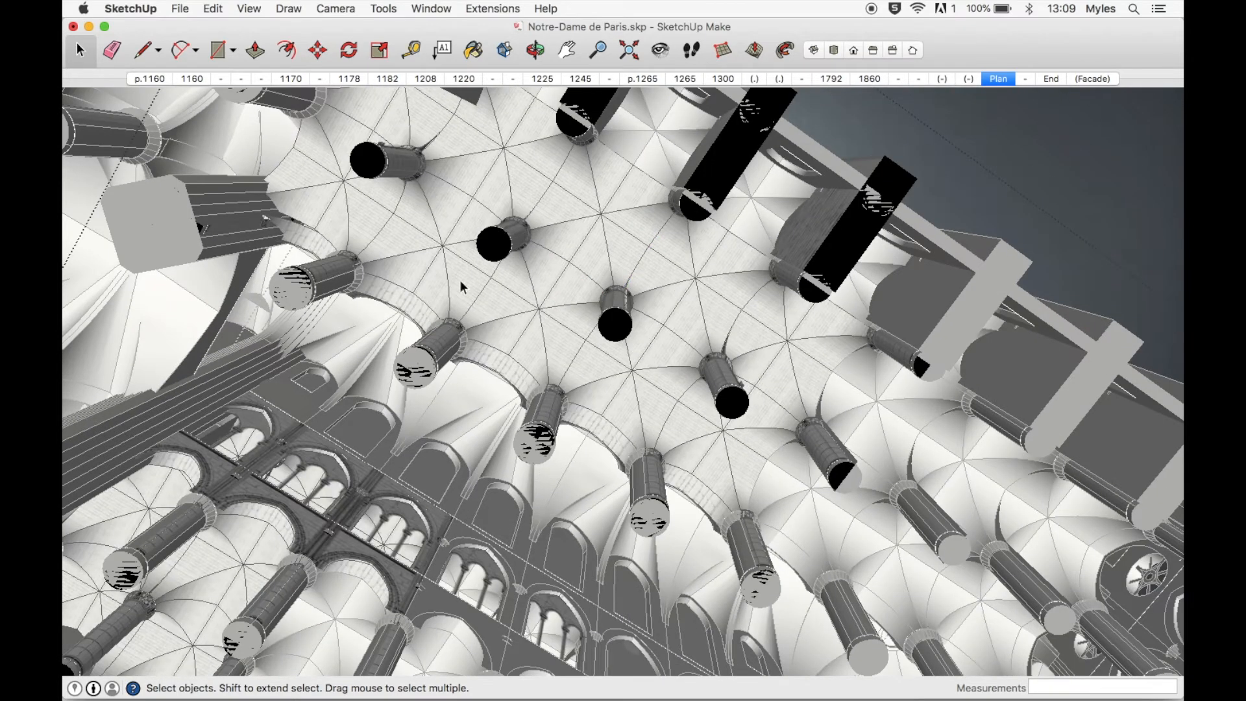
scroll(843, 469, down, 5)
key(o)
drag(856, 489, 812, 383)
key(space)
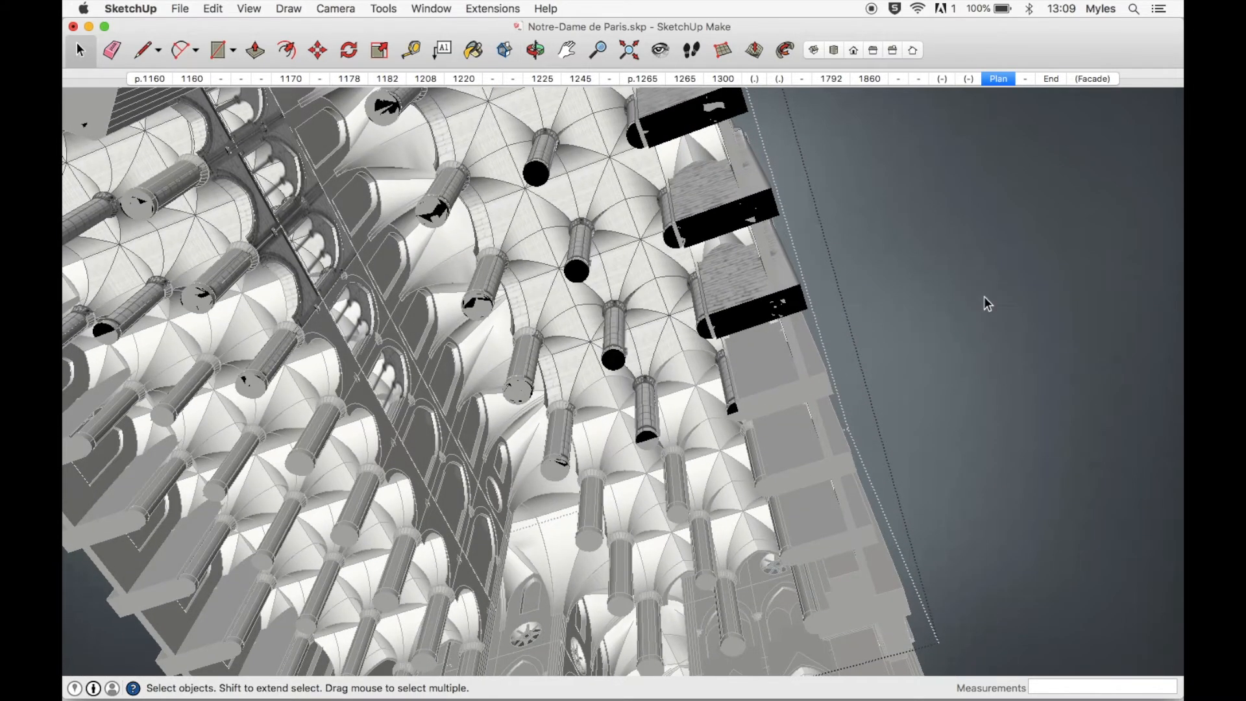
Open a buttress pinnacle beside the choir and its nested section for editing, and select the section's tapered upper surface.
key(o)
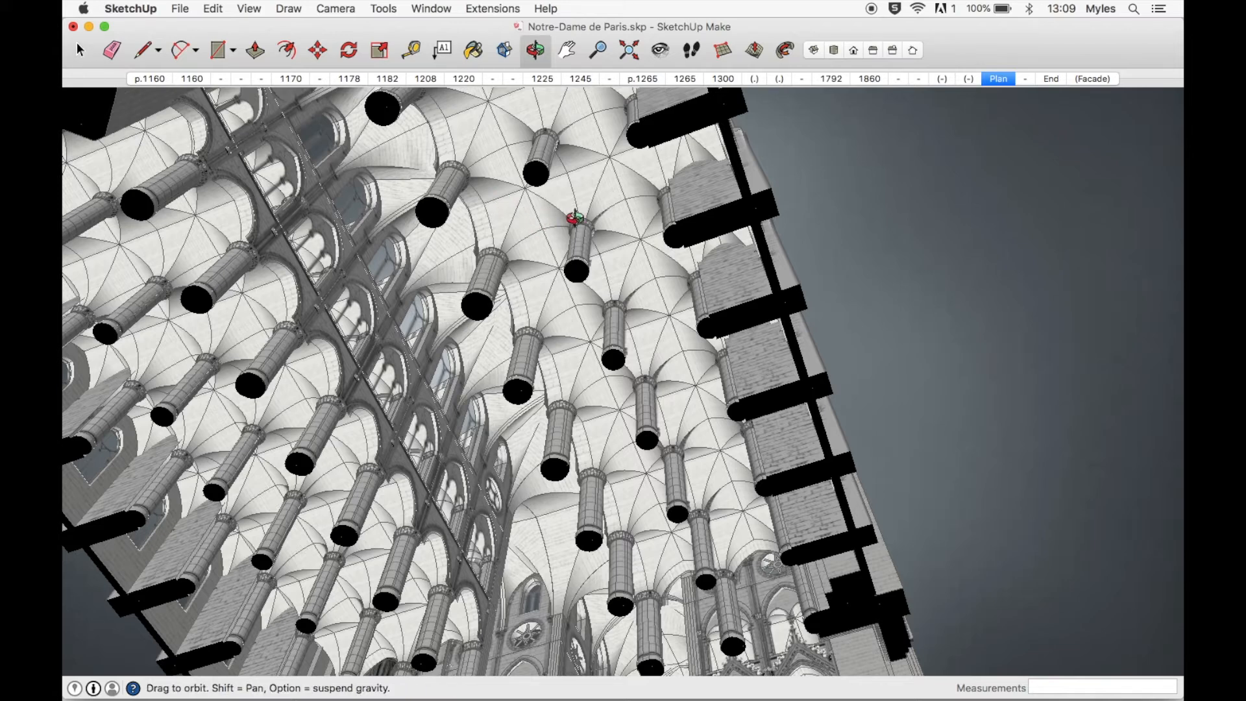
drag(652, 207, 600, 510)
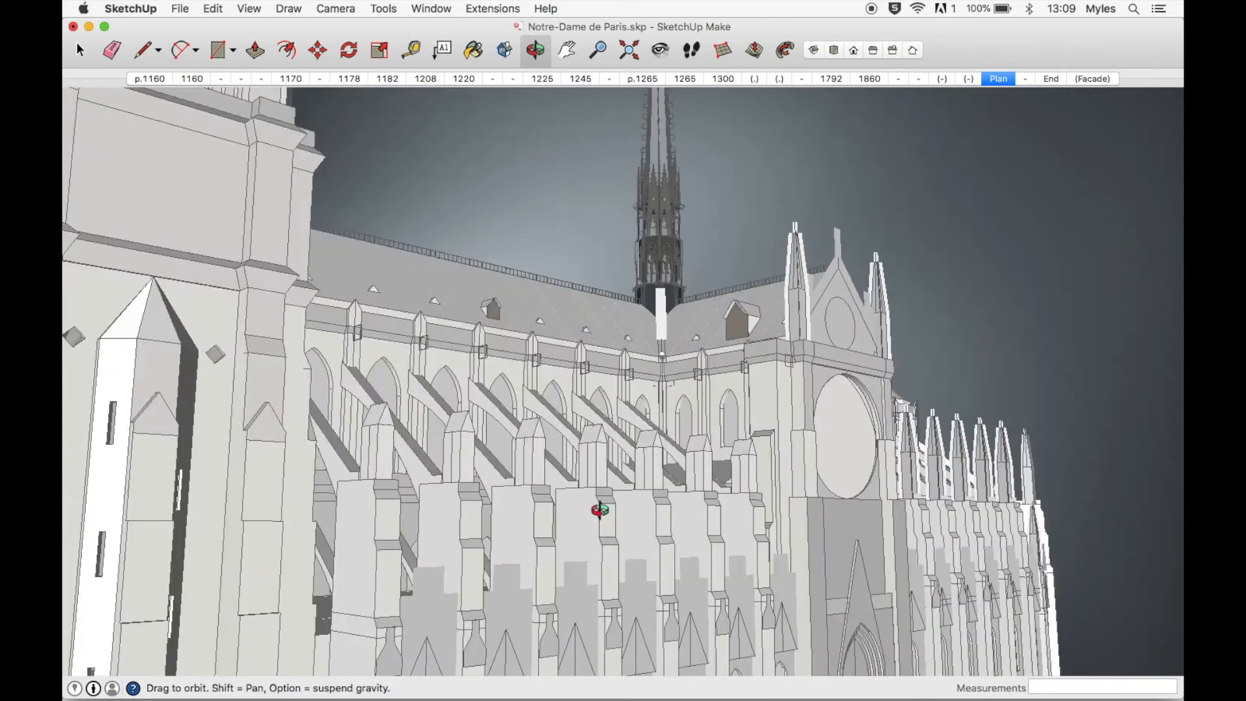
drag(659, 281, 557, 409)
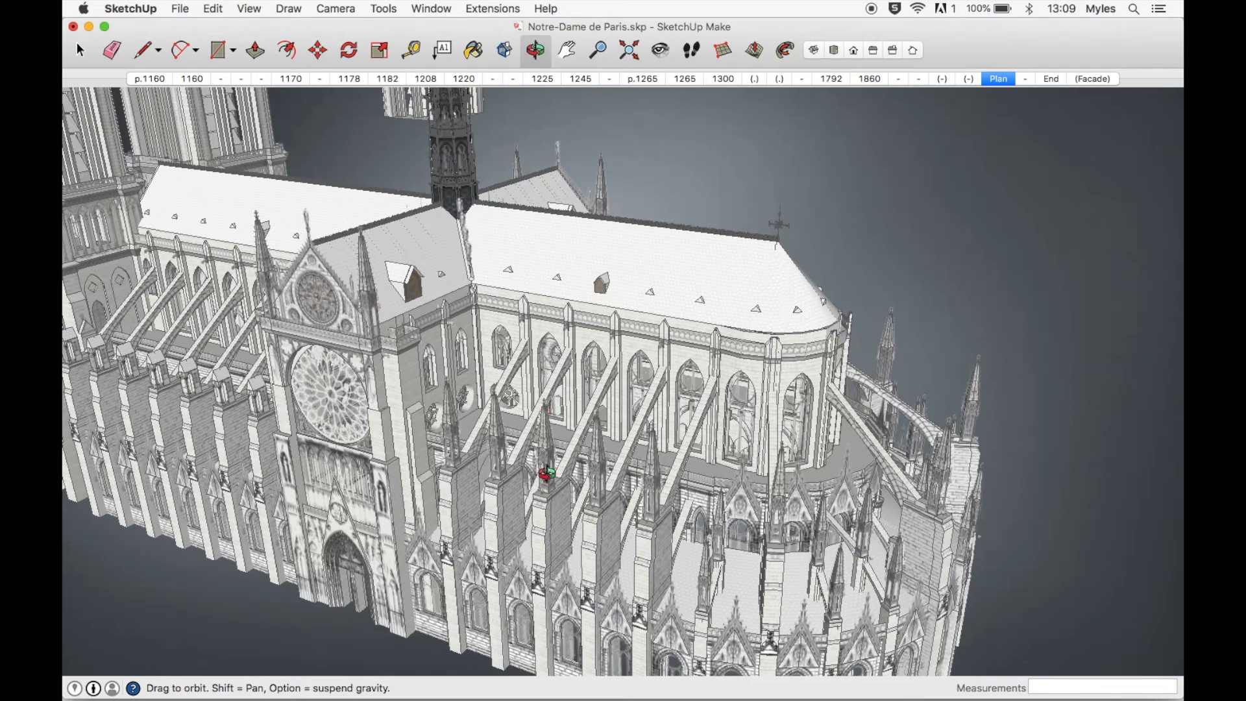
scroll(547, 474, up, 10)
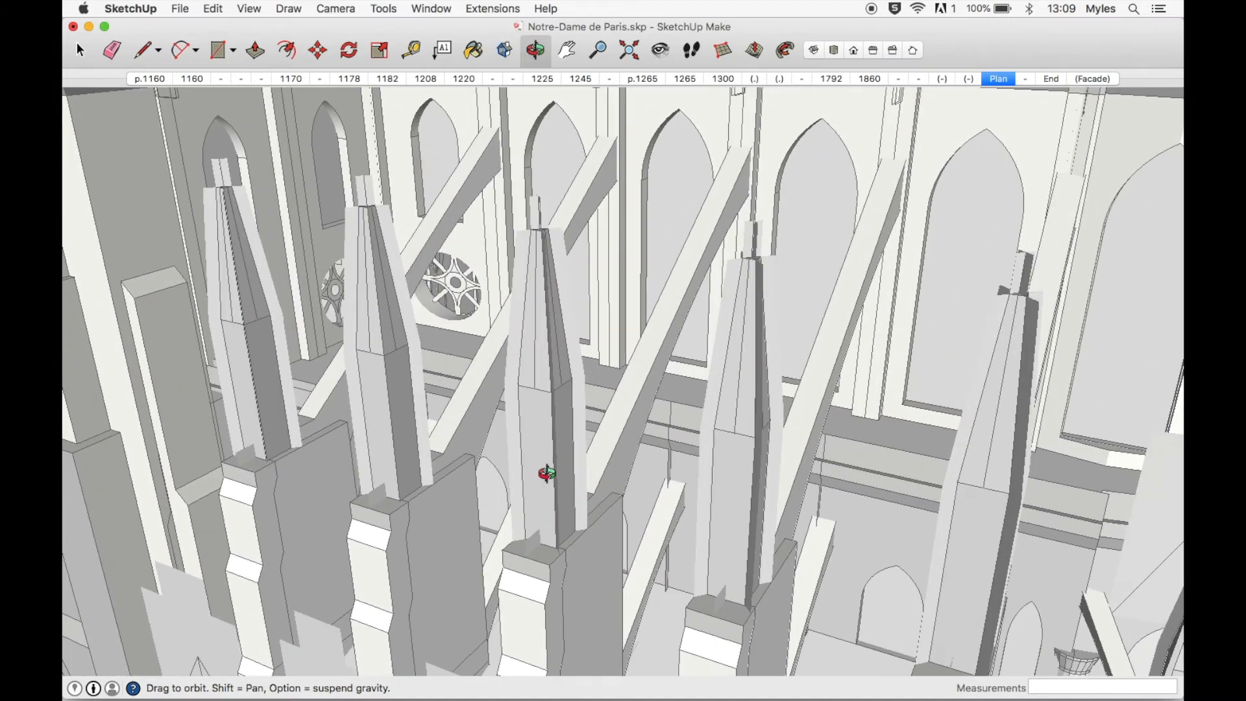
click(80, 50)
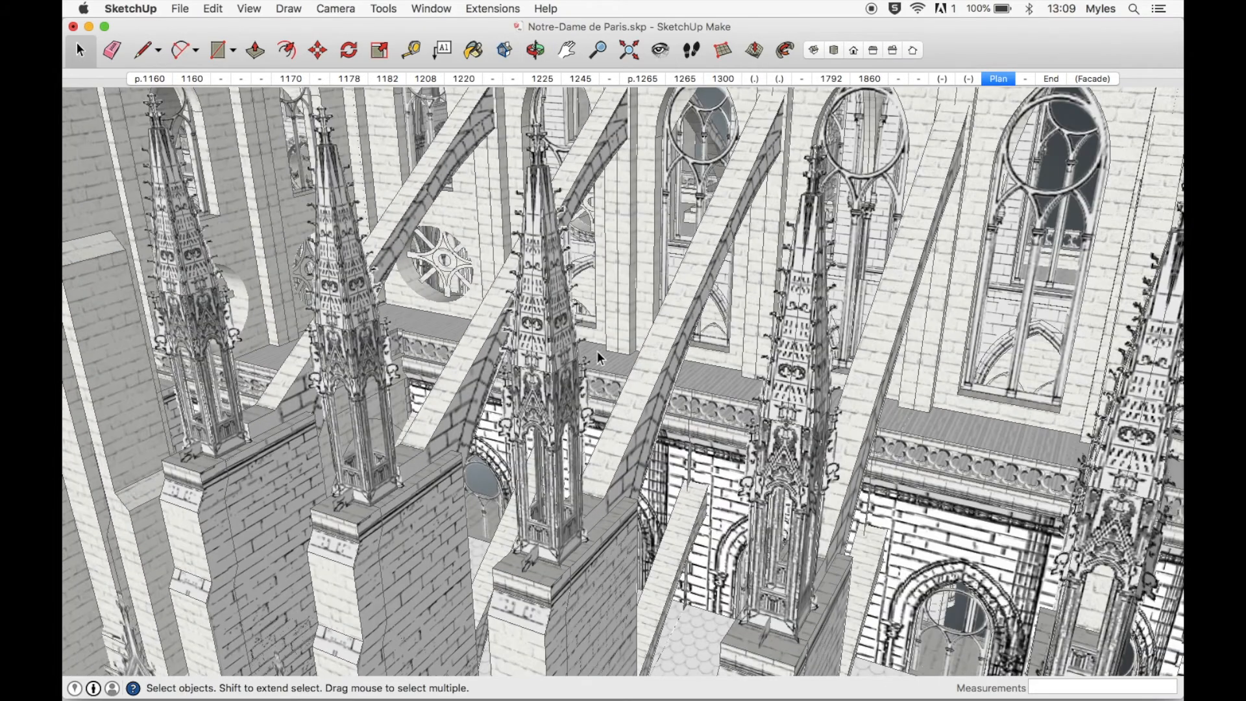
double_click(549, 366)
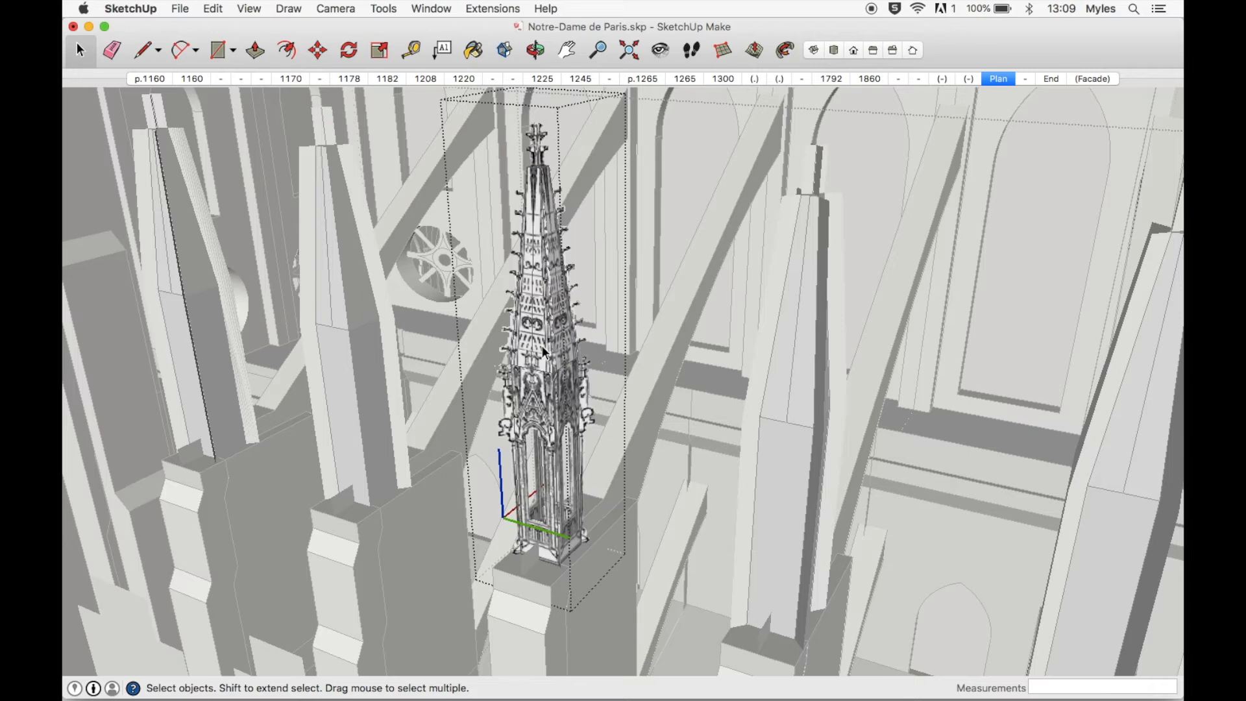
double_click(545, 350)
click(544, 344)
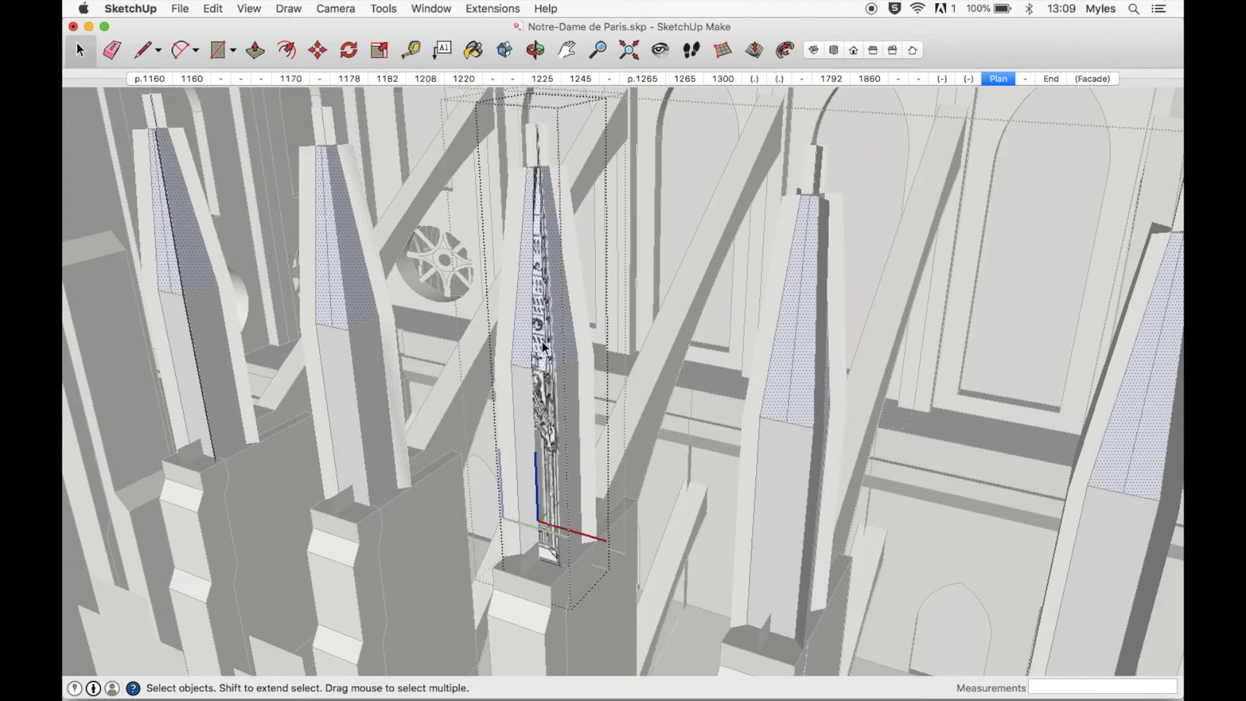
Return to the pinnacle level, select one of its nested sections to examine the repeated instances around the cathedral, and leave the component.
key(p)
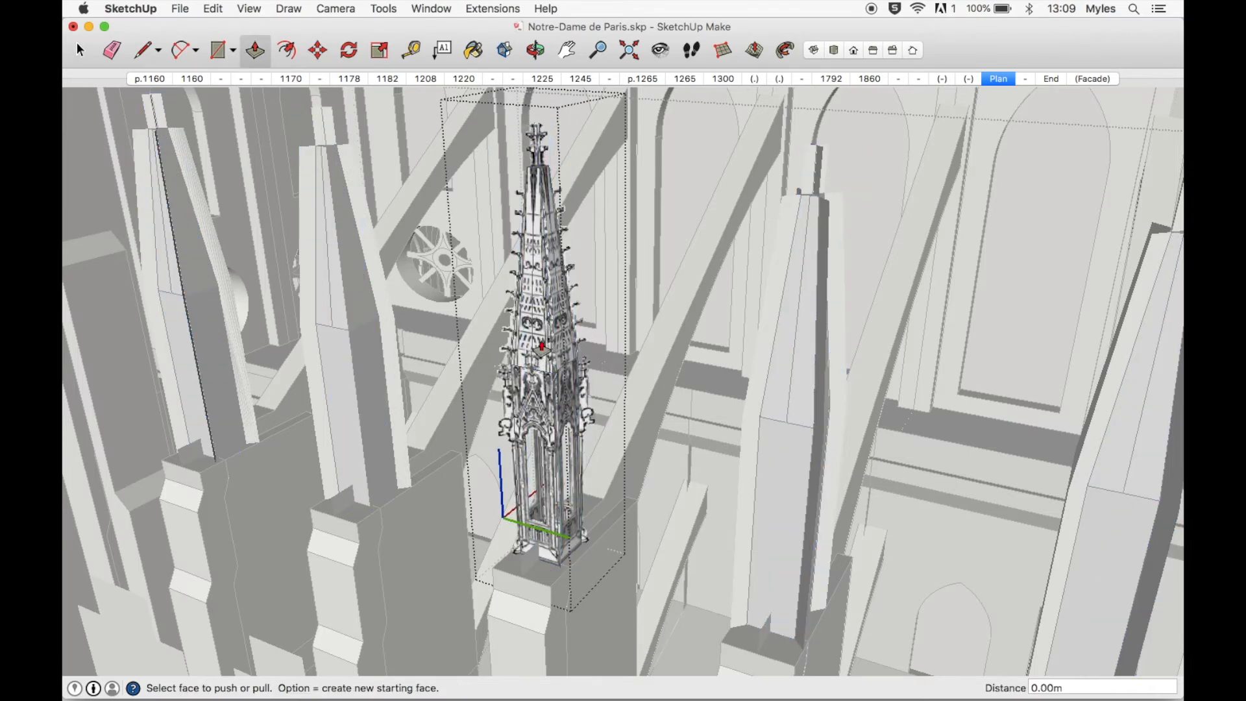
click(80, 50)
click(556, 422)
middle_drag(557, 422, 569, 357)
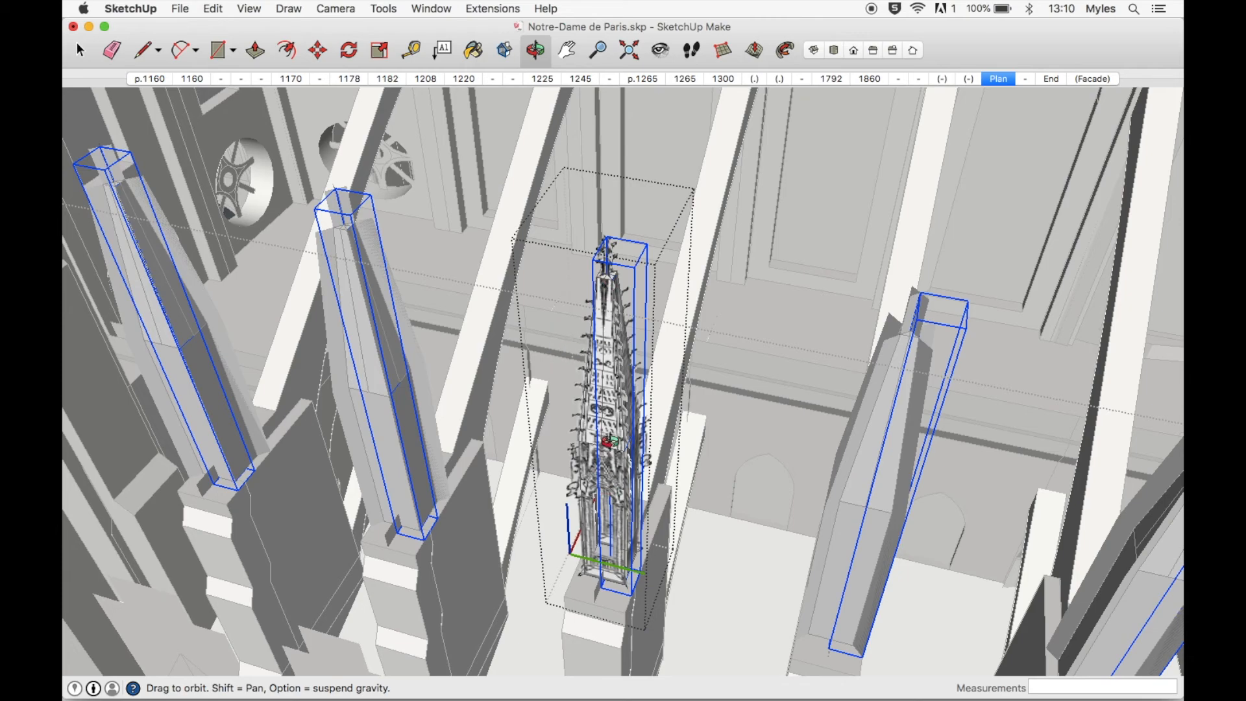
scroll(598, 351, down, 10)
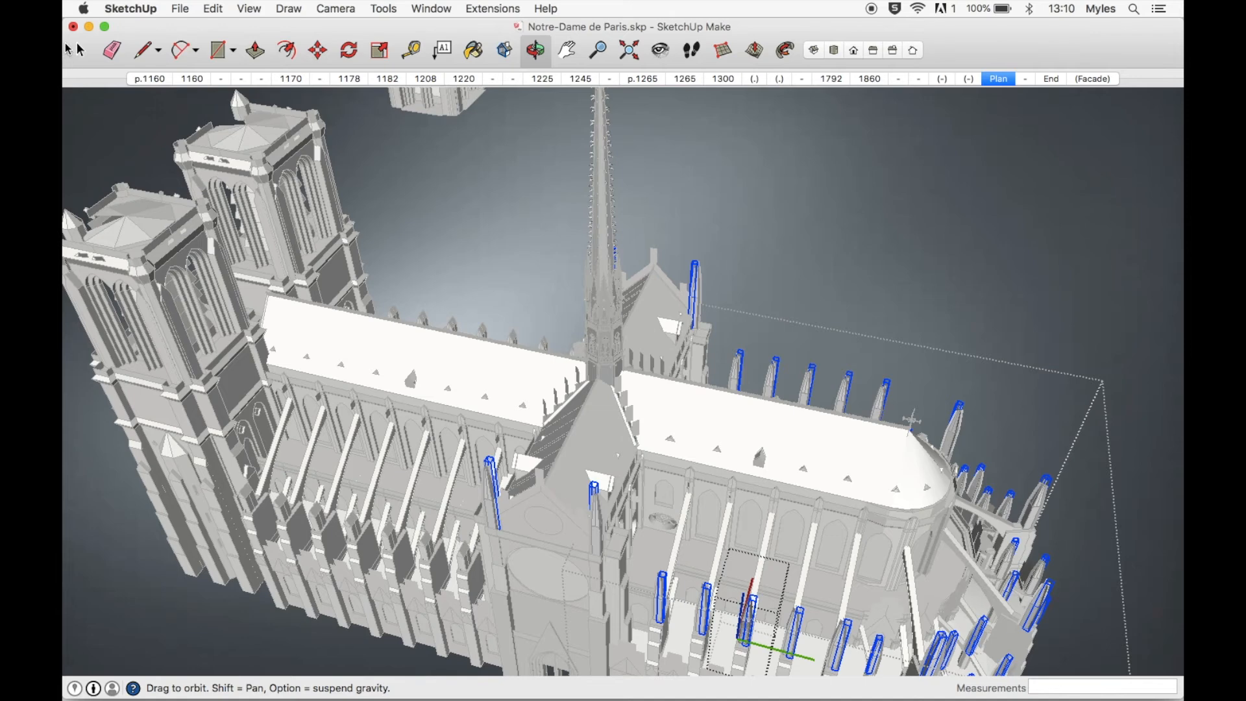
key(space)
click(607, 327)
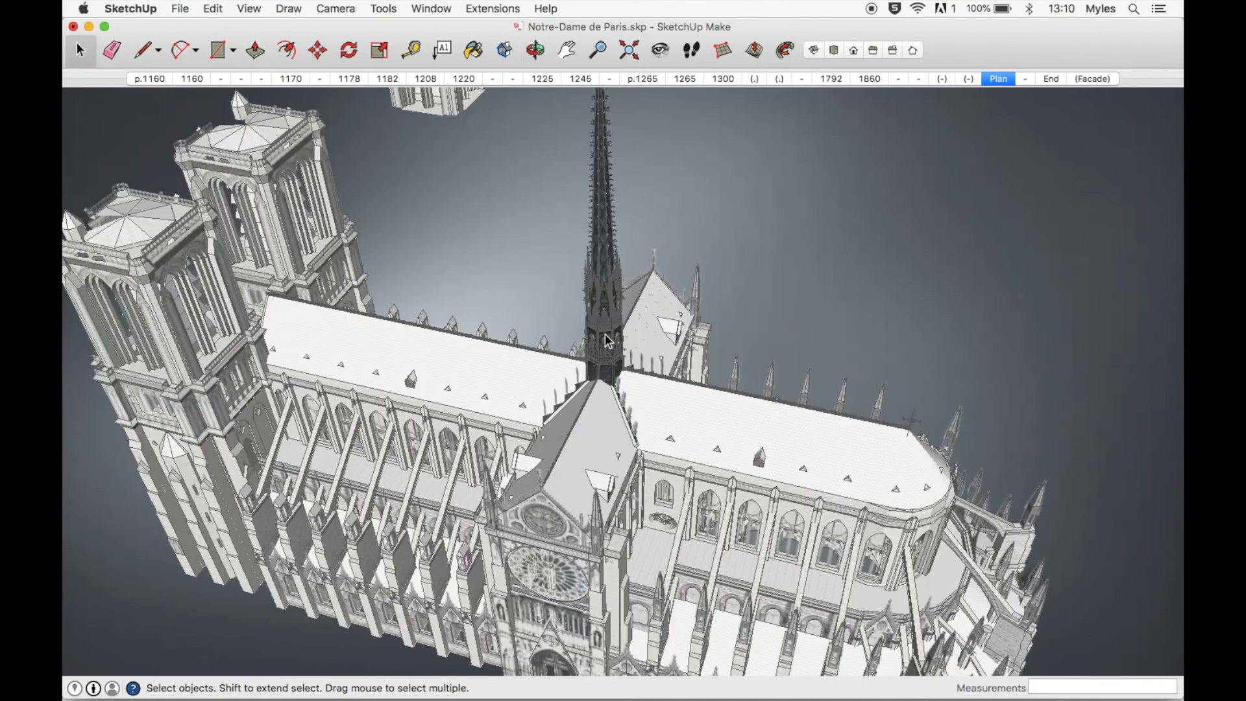
Open the nested component of the spire above the crossing, examine its repeated section up close, and close it again.
double_click(604, 322)
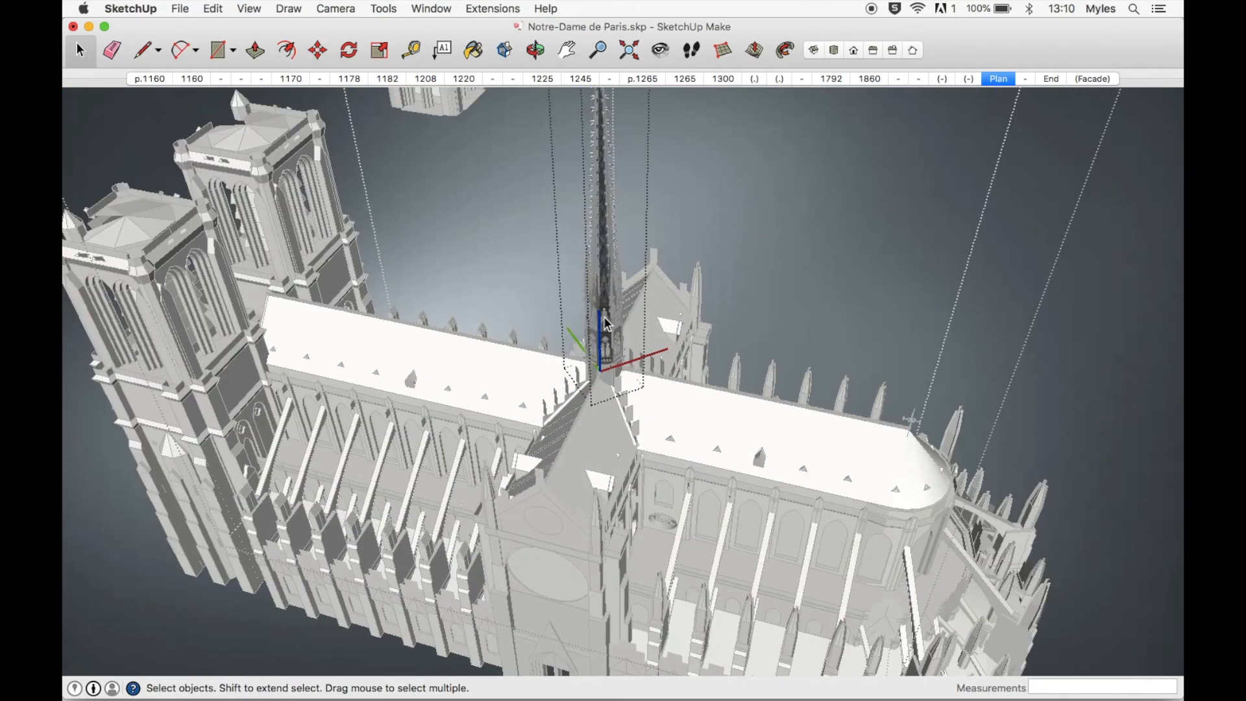
scroll(604, 322, up, 6)
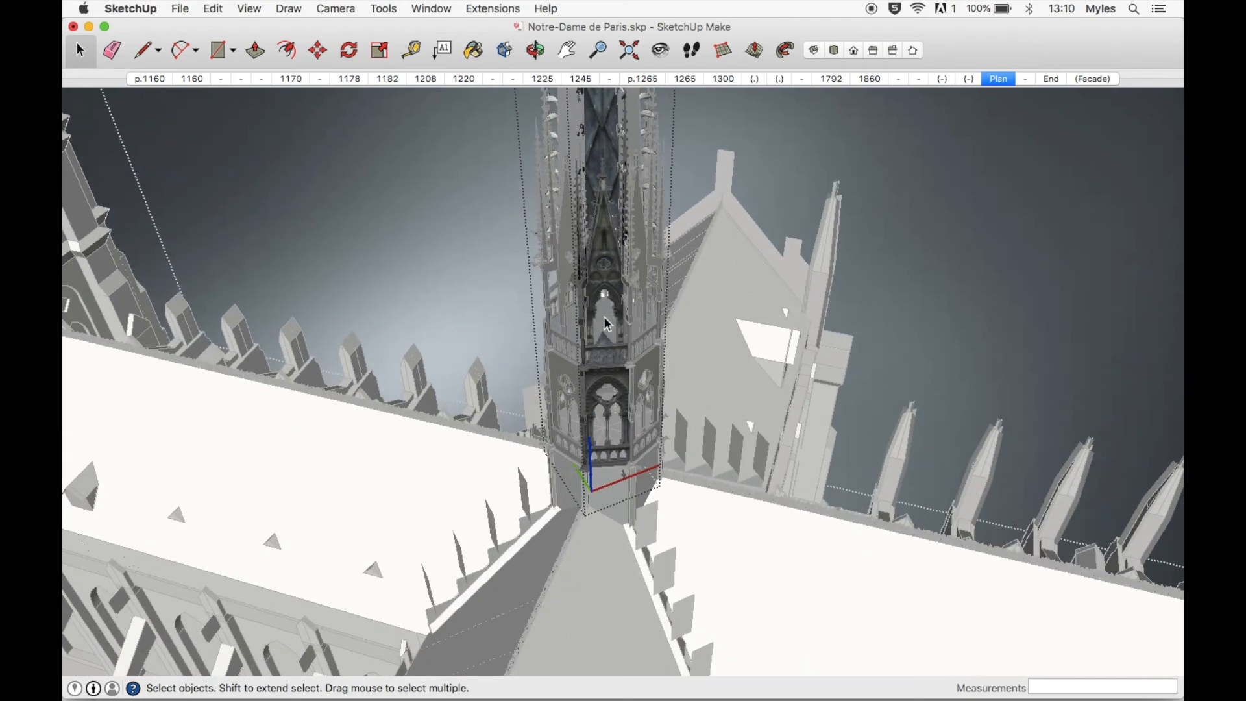
scroll(608, 311, down, 5)
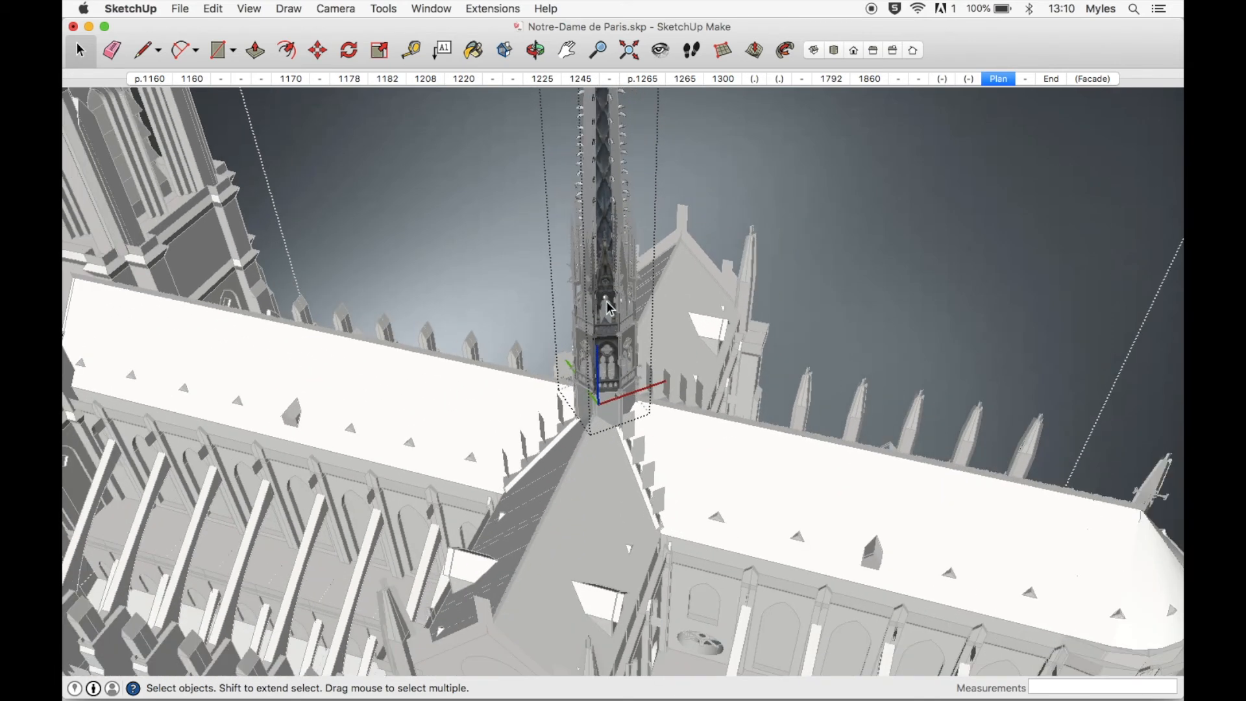
scroll(610, 308, down, 8)
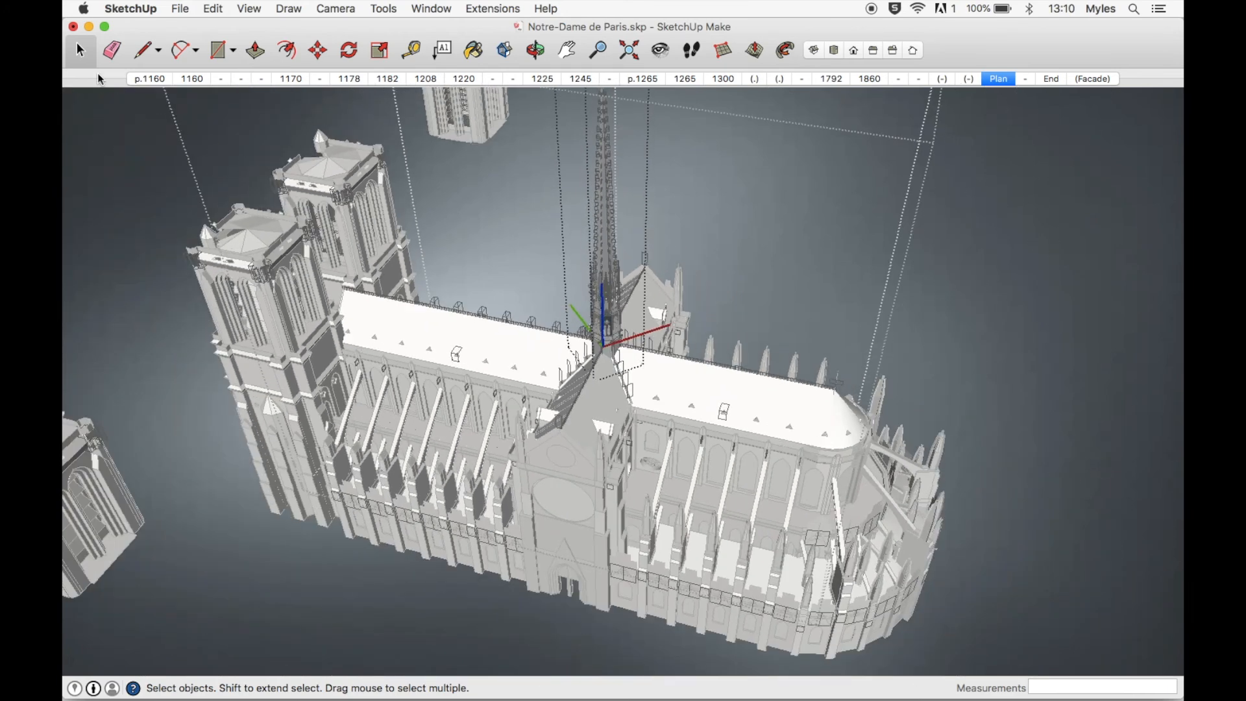
click(100, 256)
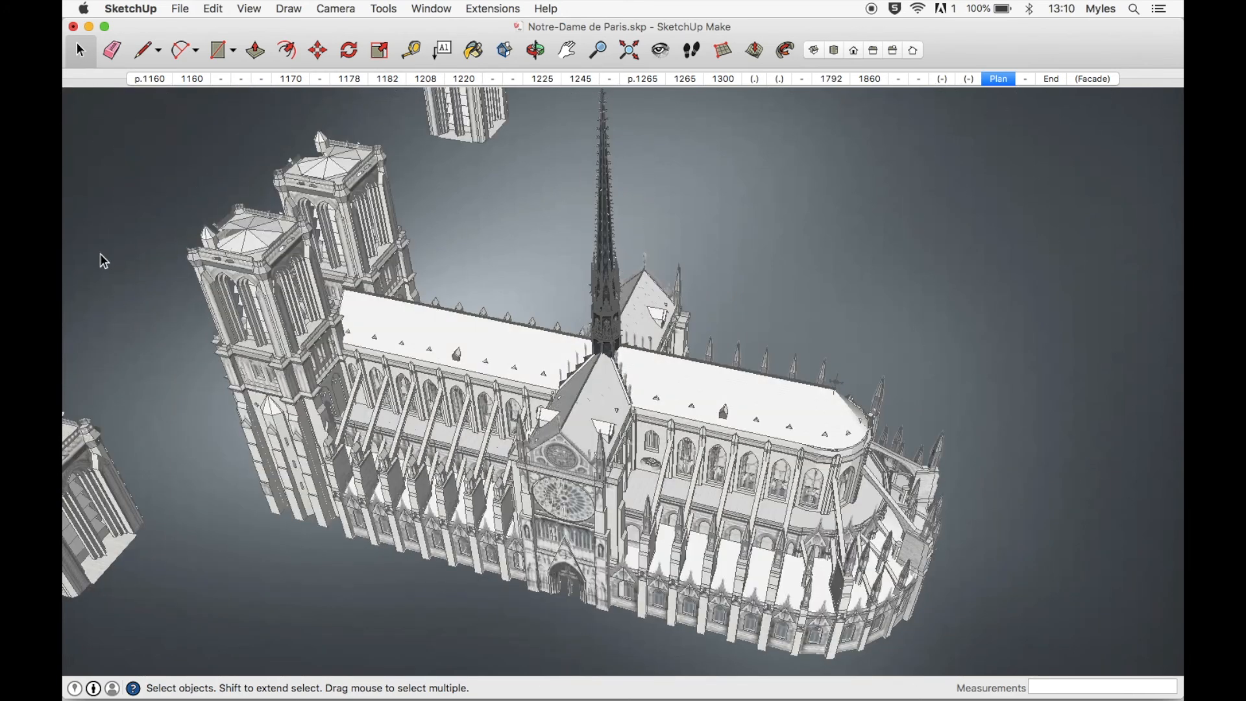